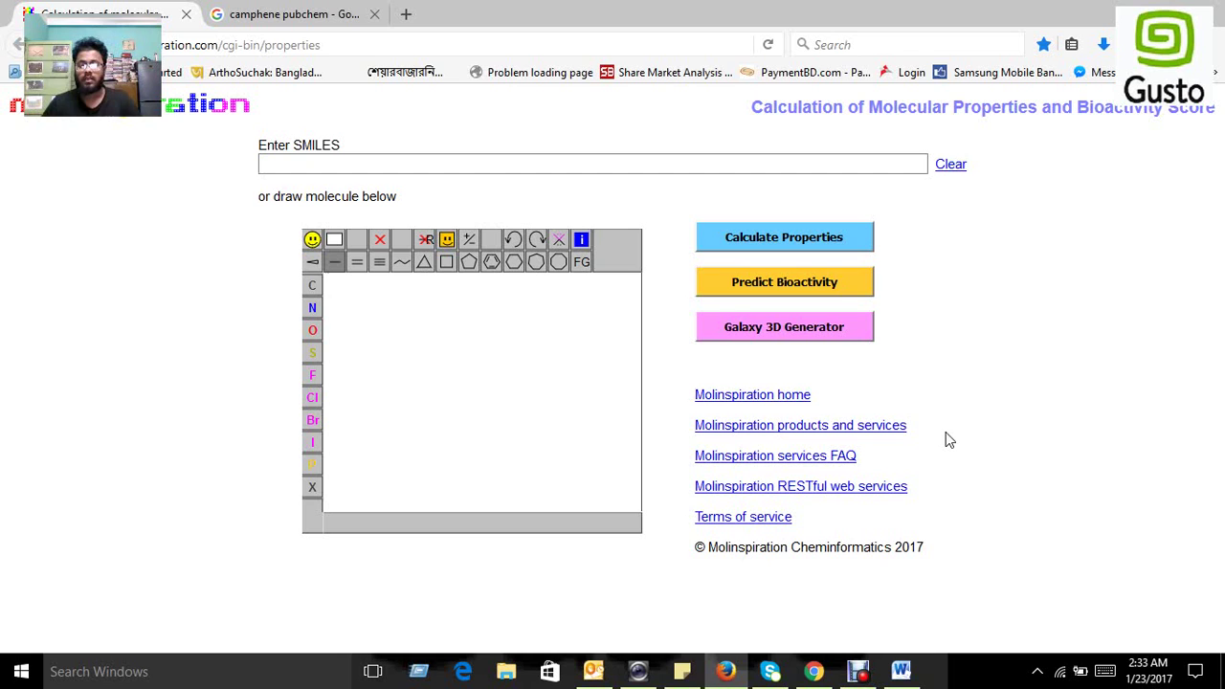
- Copy the word 'camphor' from the last row of the Word Lipinski table
click(901, 671)
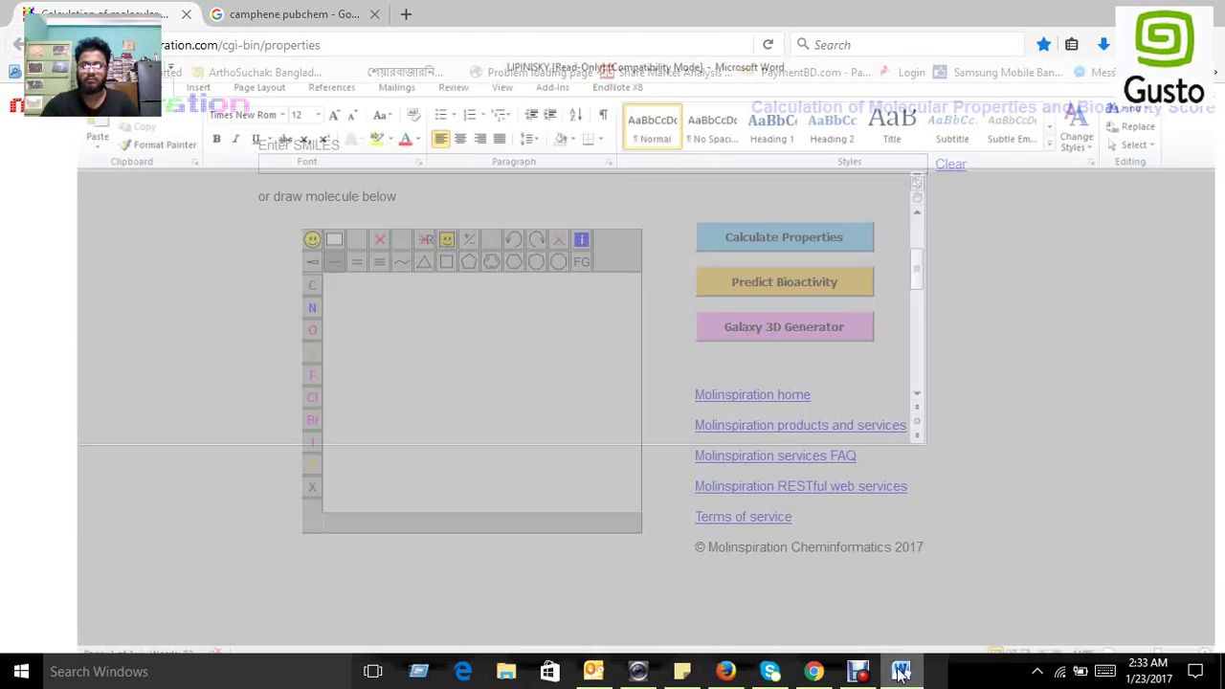
scroll(903, 612, down, 4)
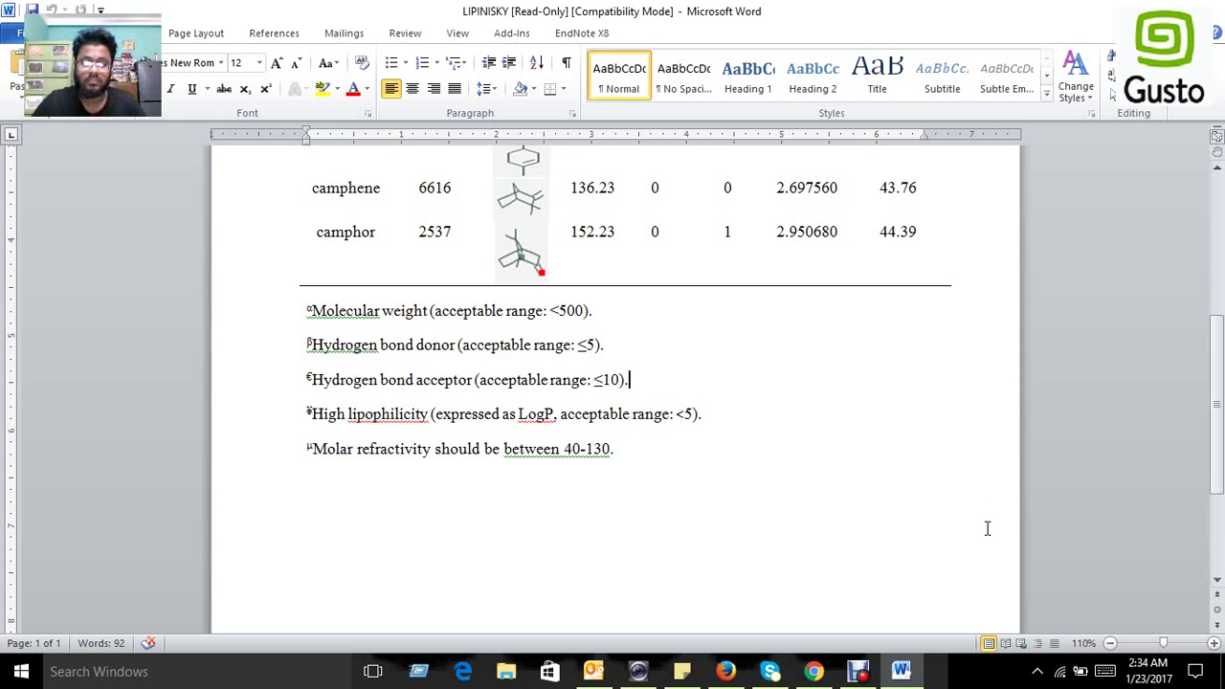
click(382, 238)
drag(382, 238, 316, 238)
key(ctrl+c)
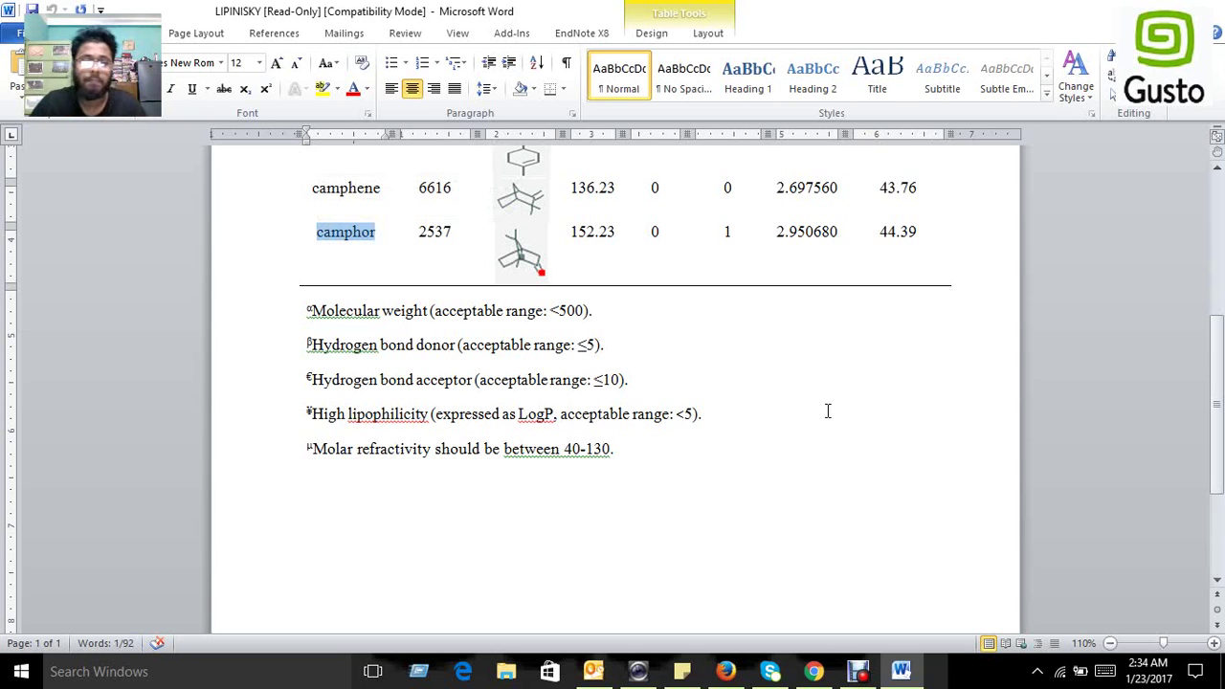
scroll(824, 416, up, 3)
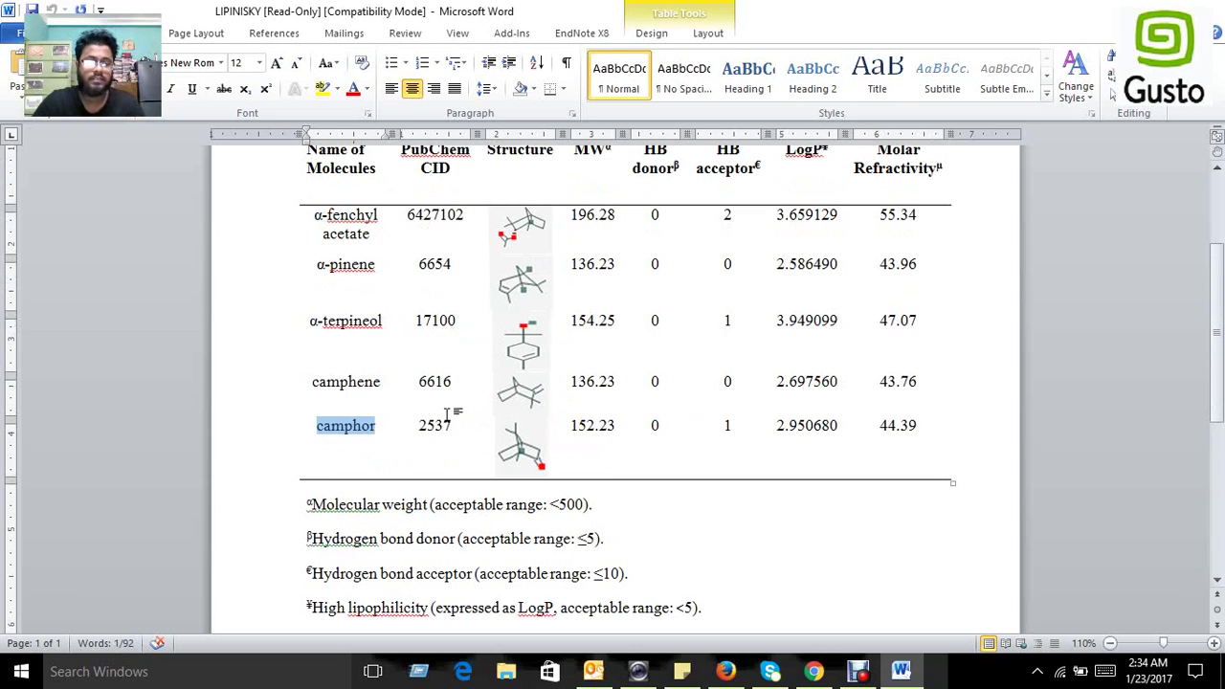
right_click(362, 432)
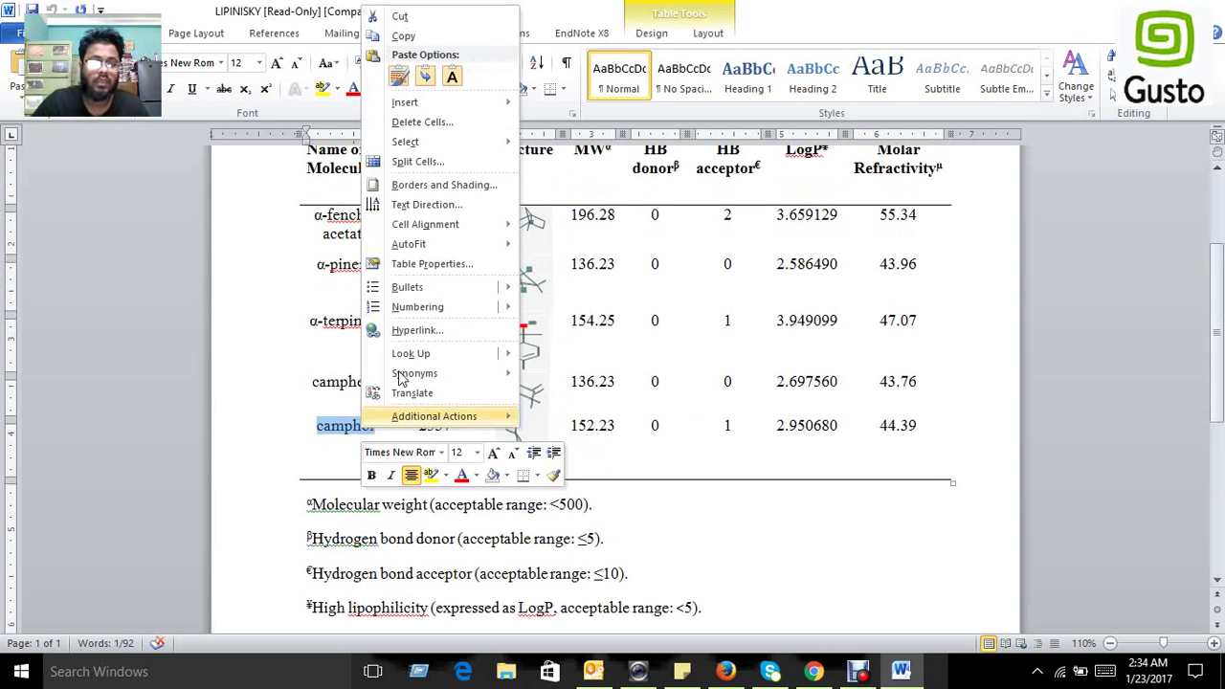
click(403, 35)
- Google 'camphor pubchem' and open camphor's PubChem compound summary page (CID 2537)
click(1121, 12)
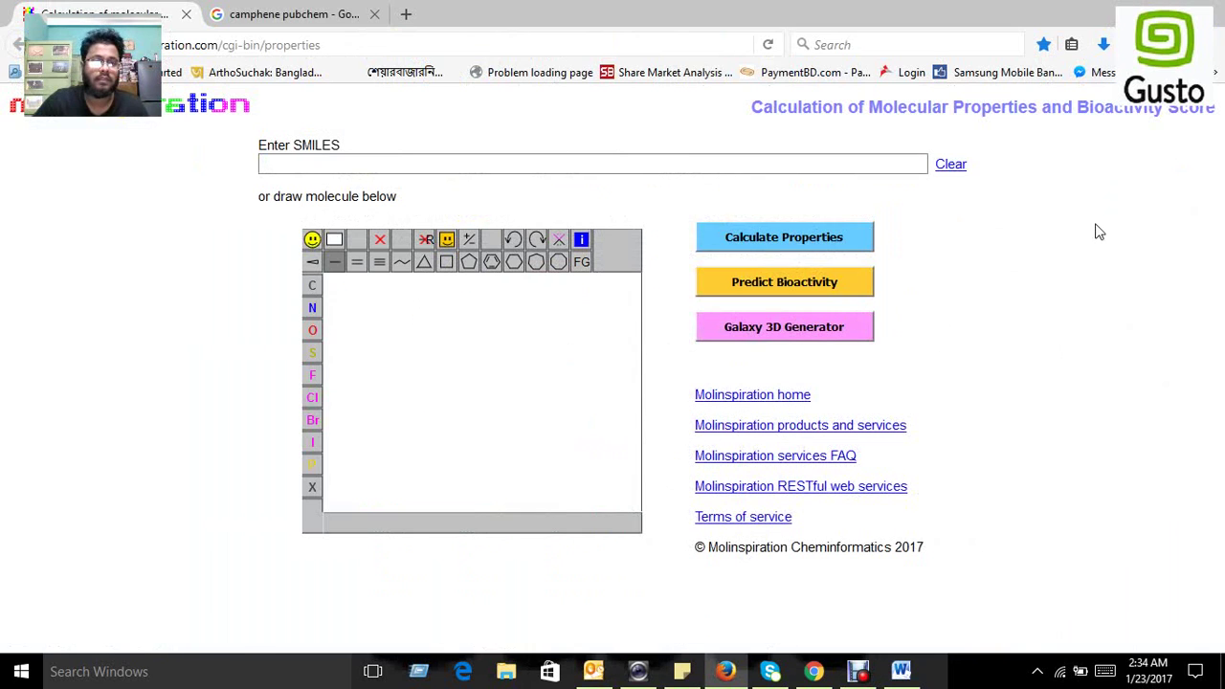
click(220, 11)
click(271, 109)
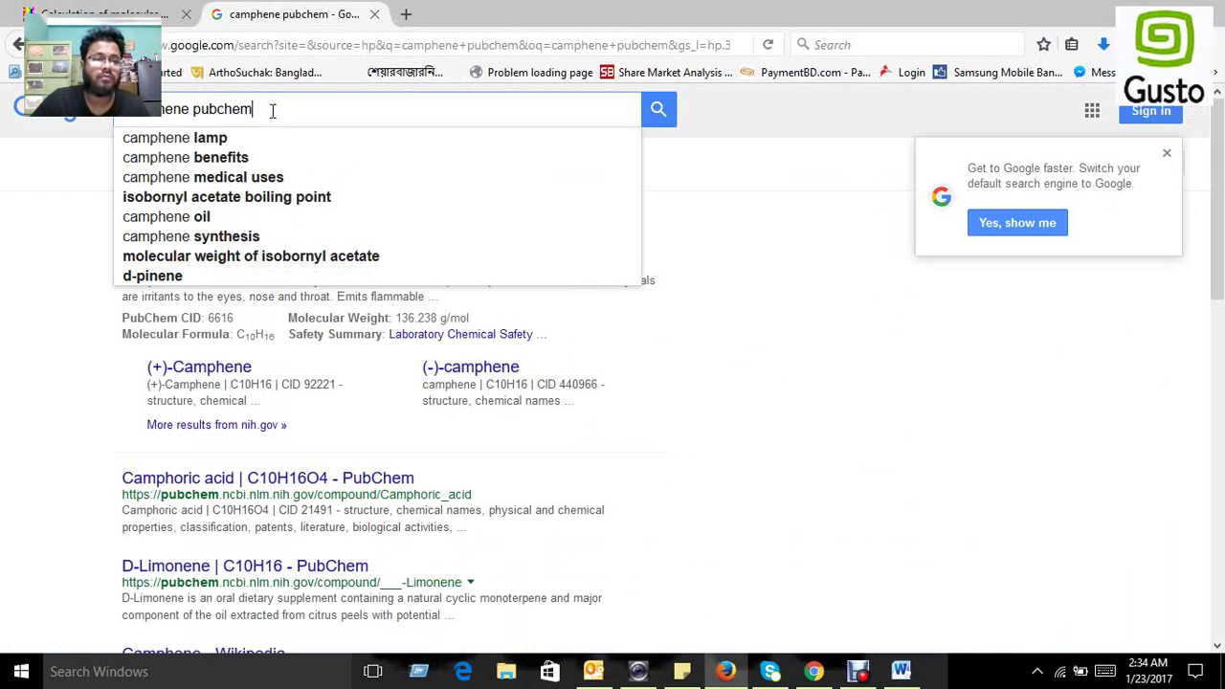
drag(271, 109, 120, 109)
key(ctrl+v)
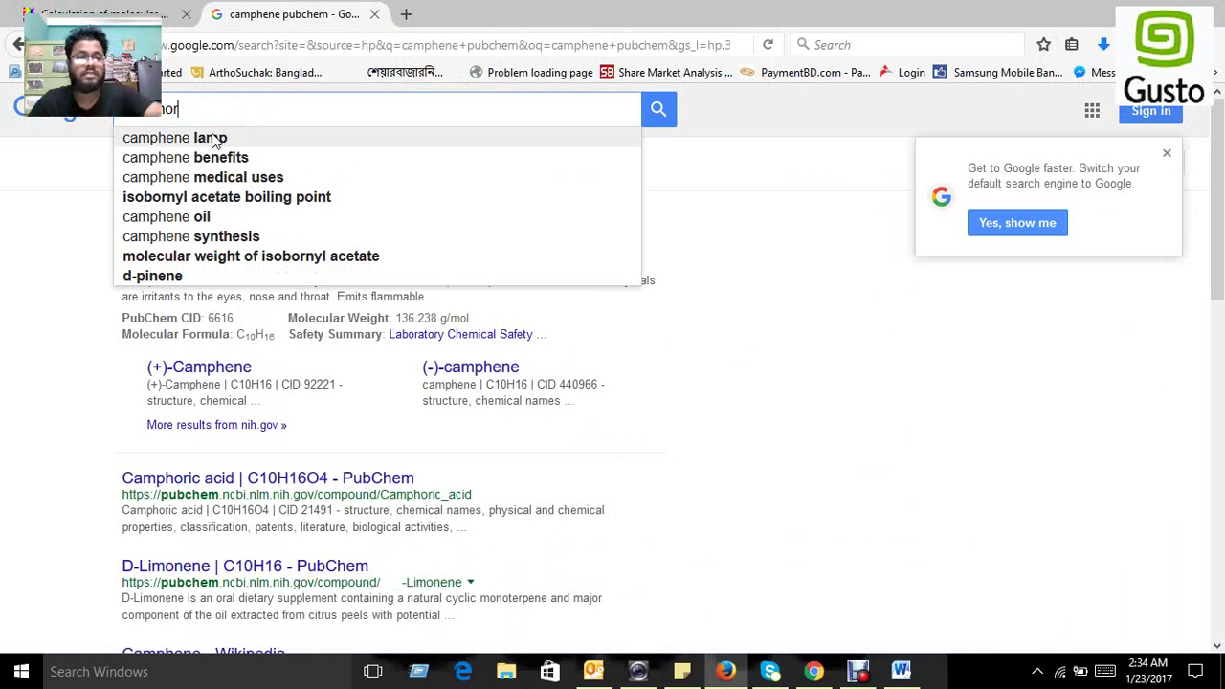
text(pub)
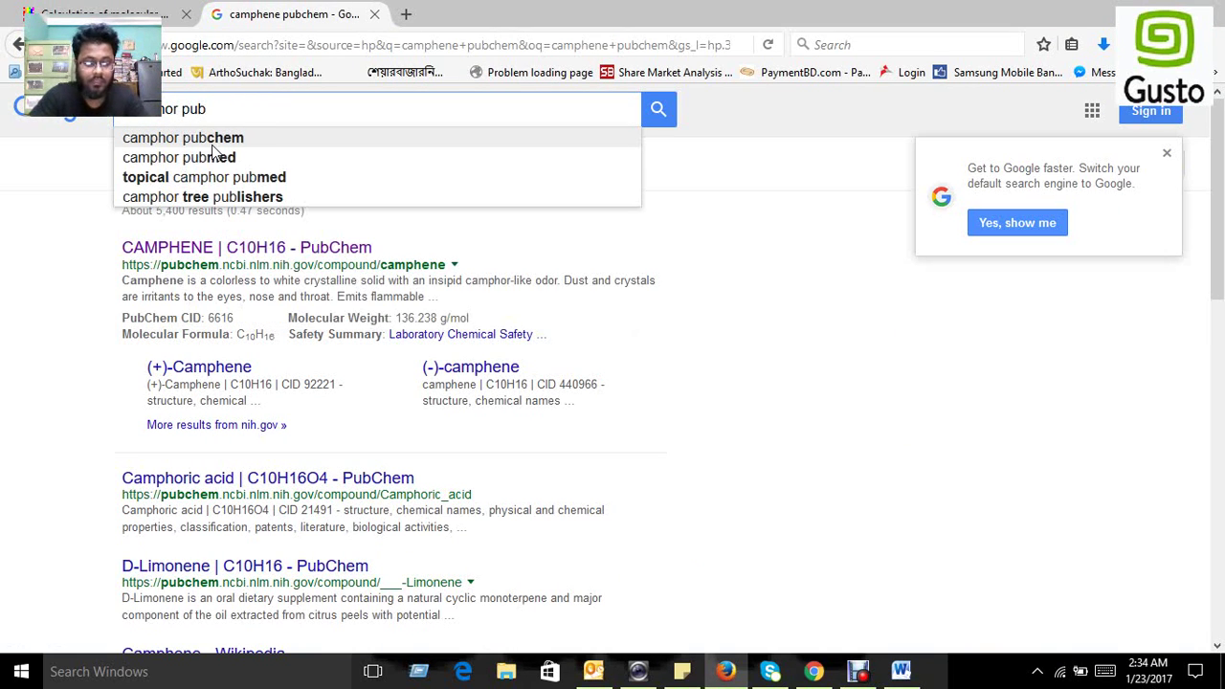
text(chem)
key(Return)
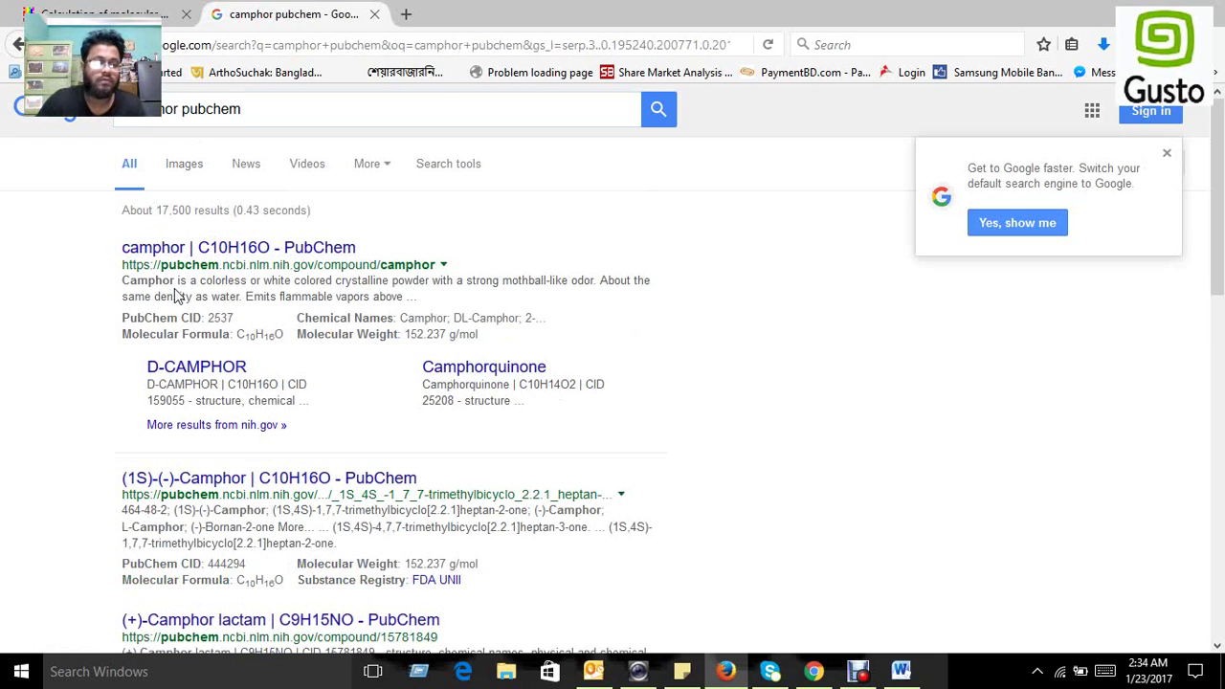
click(228, 251)
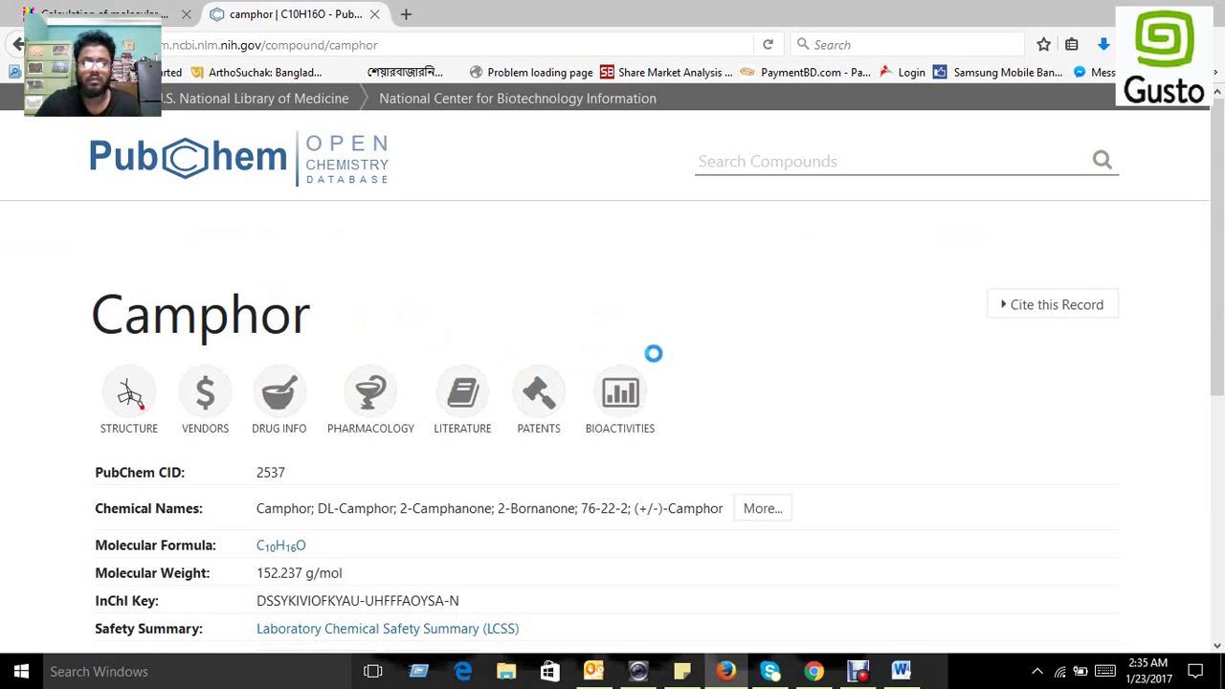
- Copy the canonical SMILES CC1(C2CCC1(C(=O)C2)C)C from PubChem and return to Molinspiration
scroll(654, 354, down, 2)
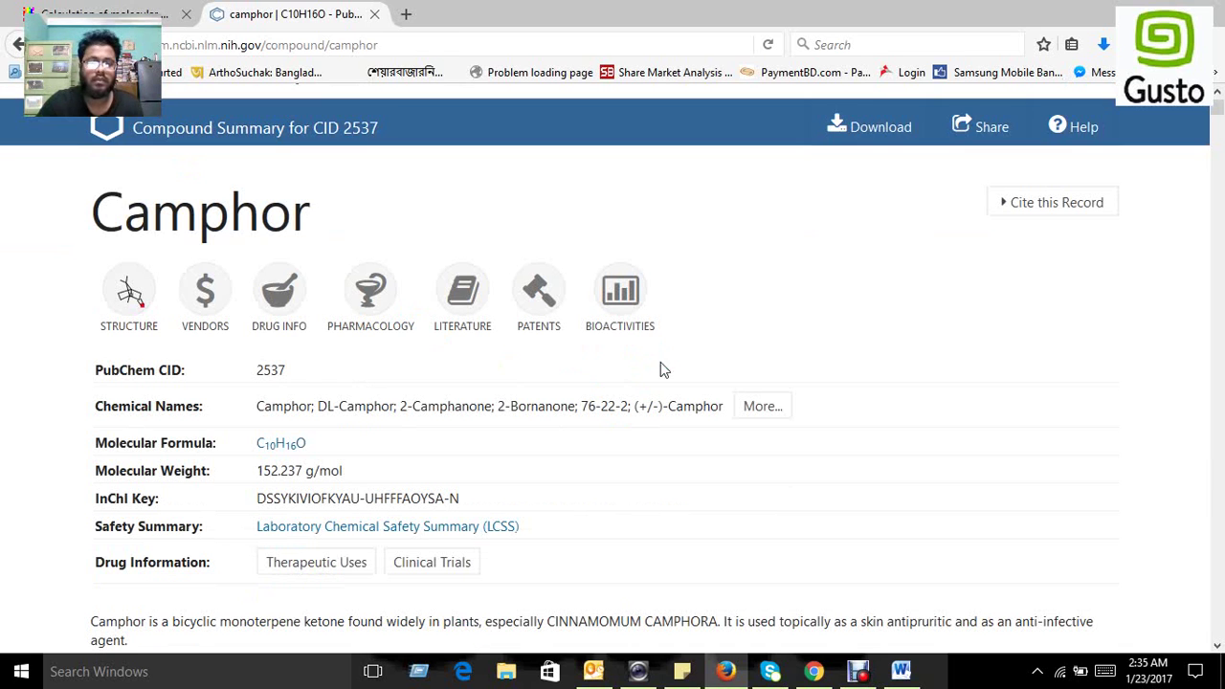
scroll(706, 339, down, 8)
scroll(728, 337, down, 6)
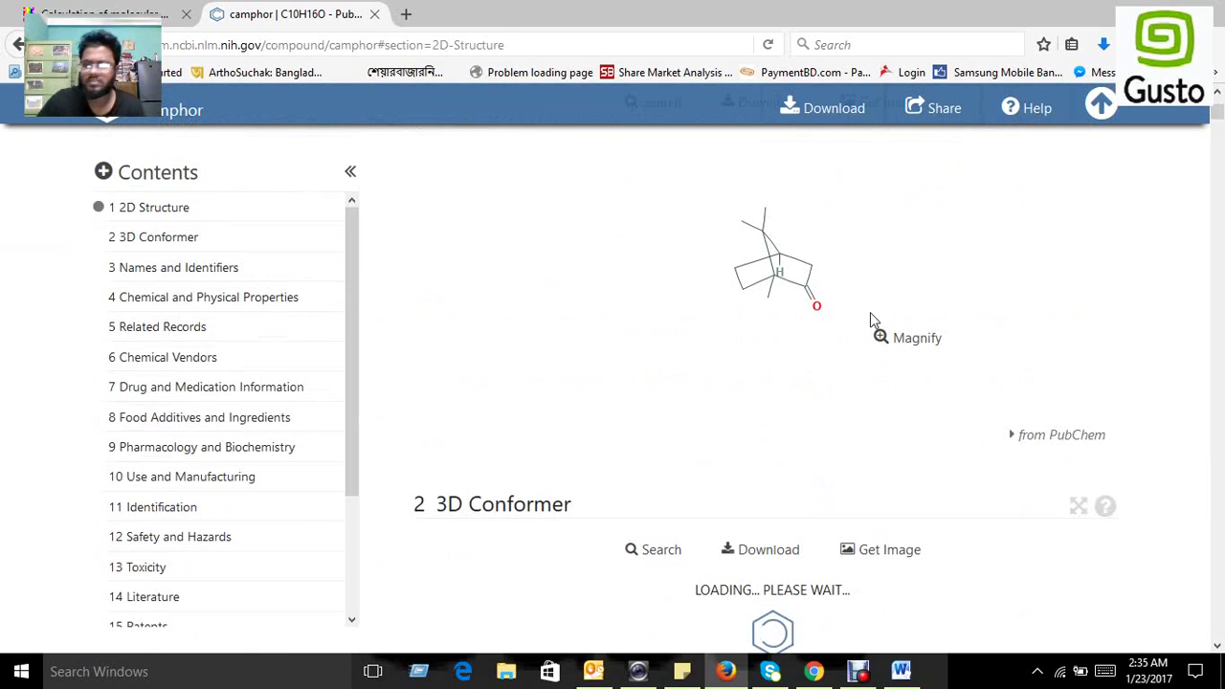
scroll(870, 345, down, 5)
scroll(868, 364, down, 11)
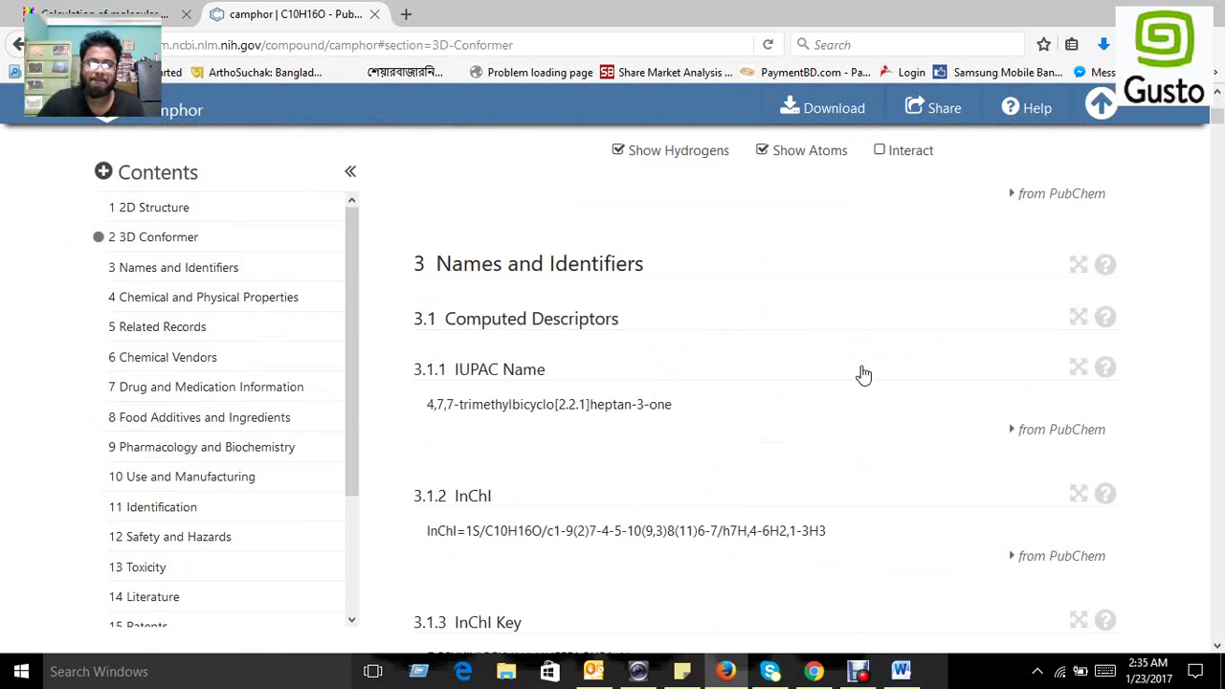
scroll(863, 374, down, 4)
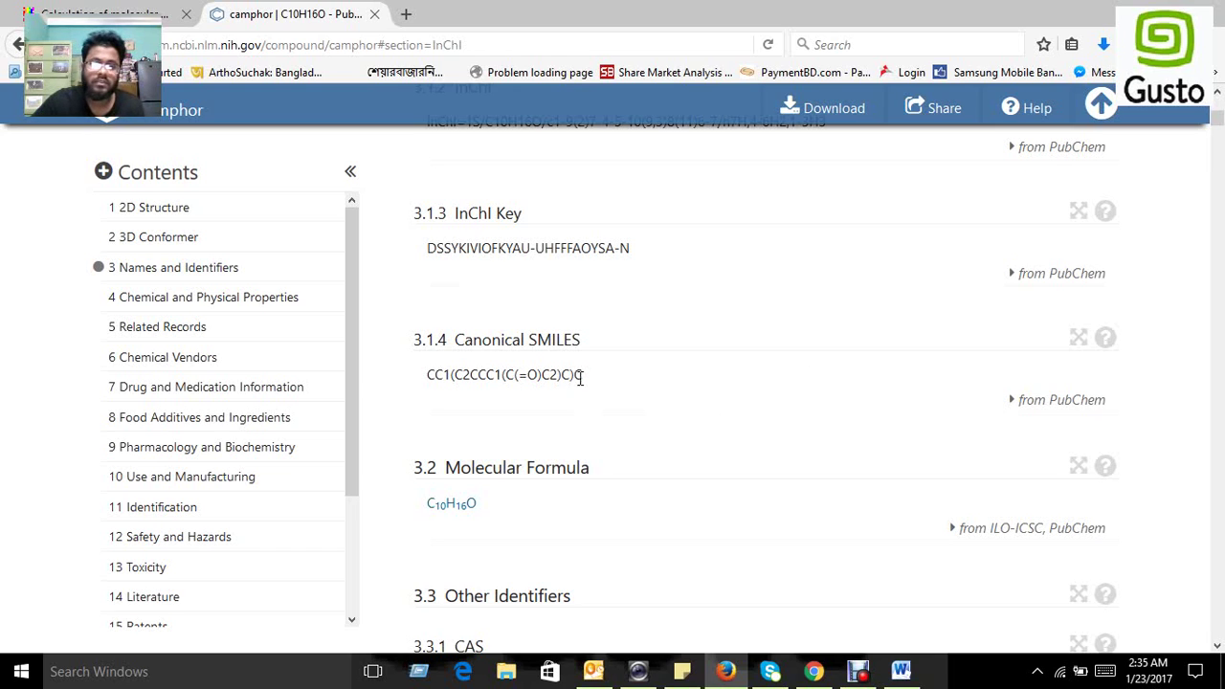
drag(582, 376, 427, 383)
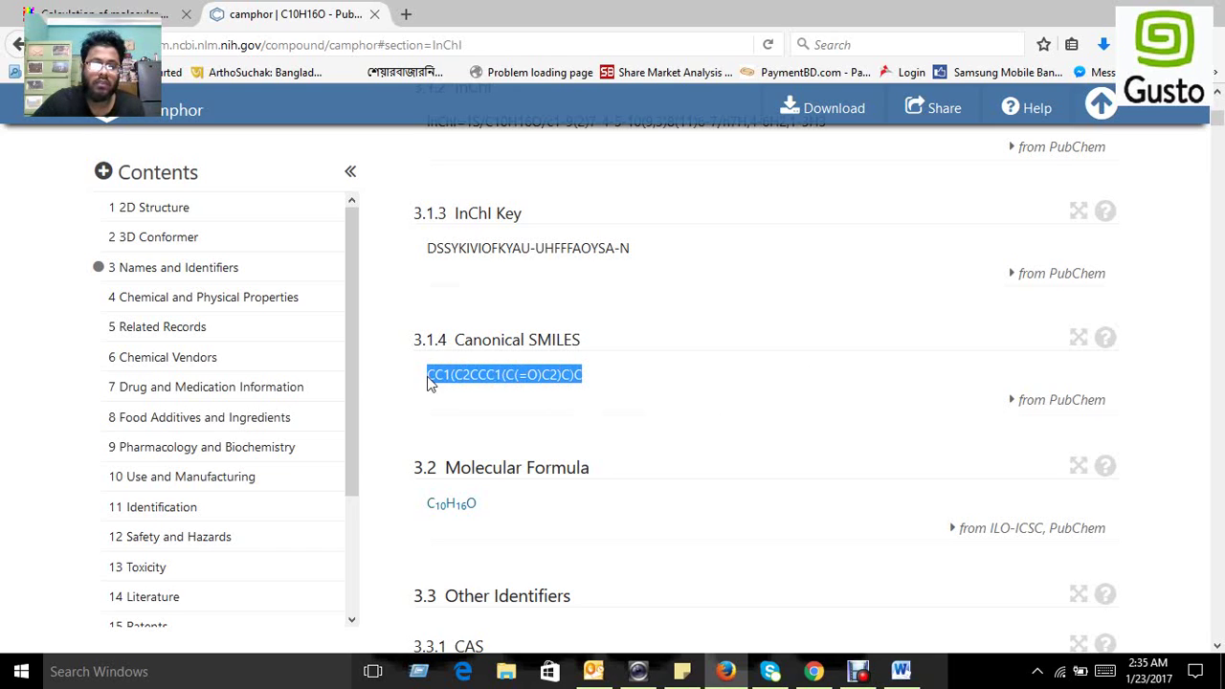
right_click(438, 375)
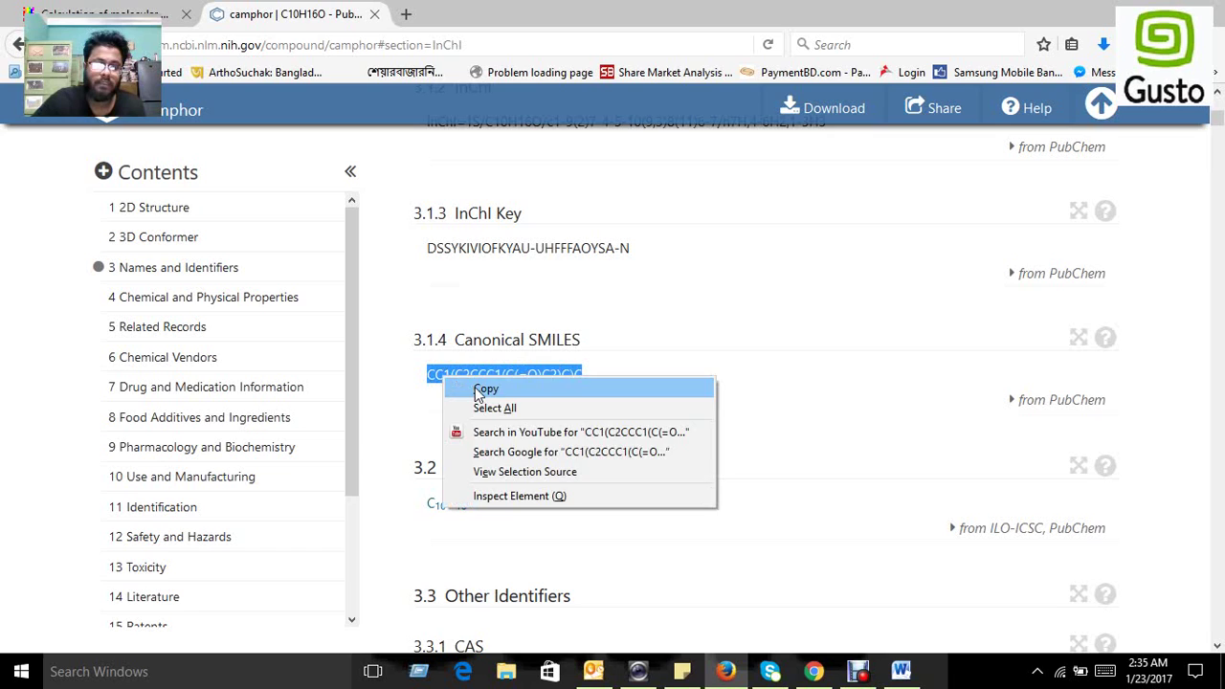
click(478, 392)
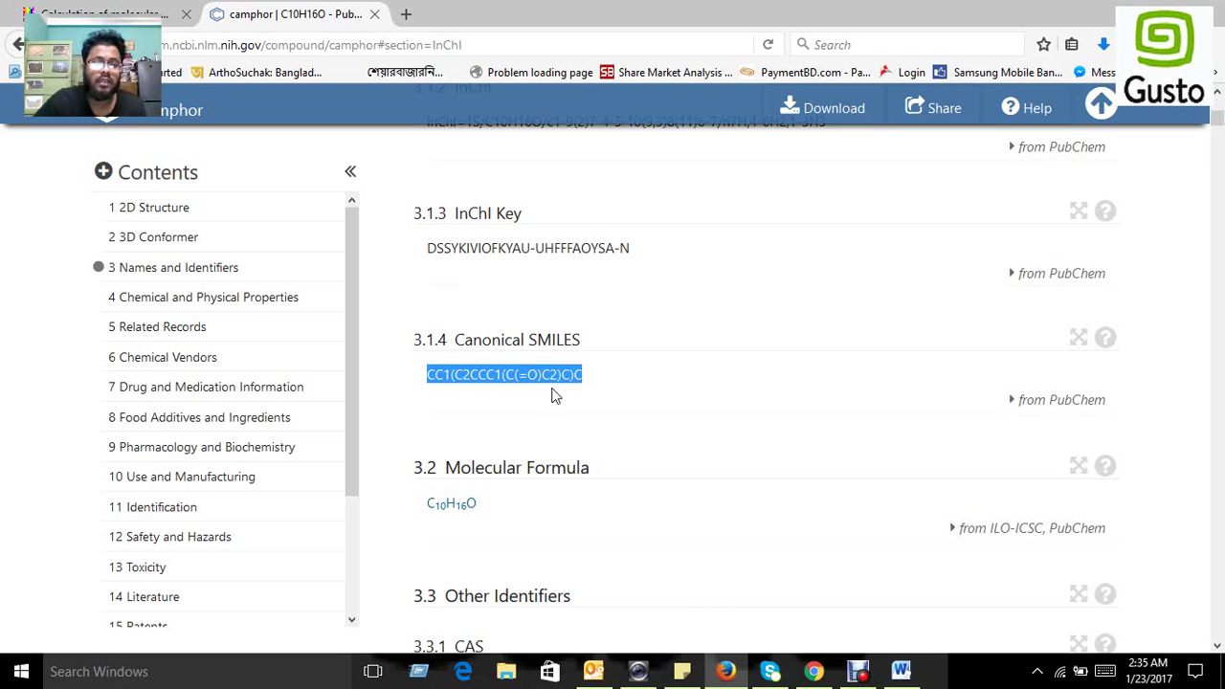
click(125, 13)
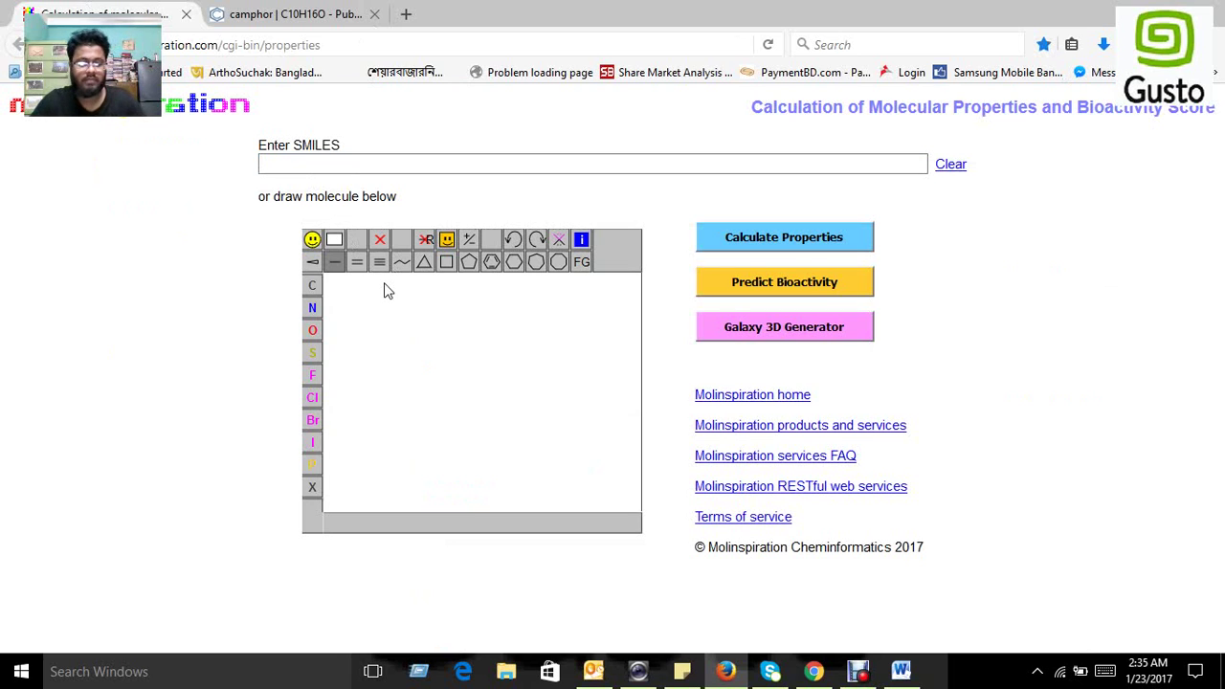
- Paste camphor's SMILES and calculate properties: miLogP 2.16, TPSA 17.07, MW 152.24, 0 violations
key(ctrl+v)
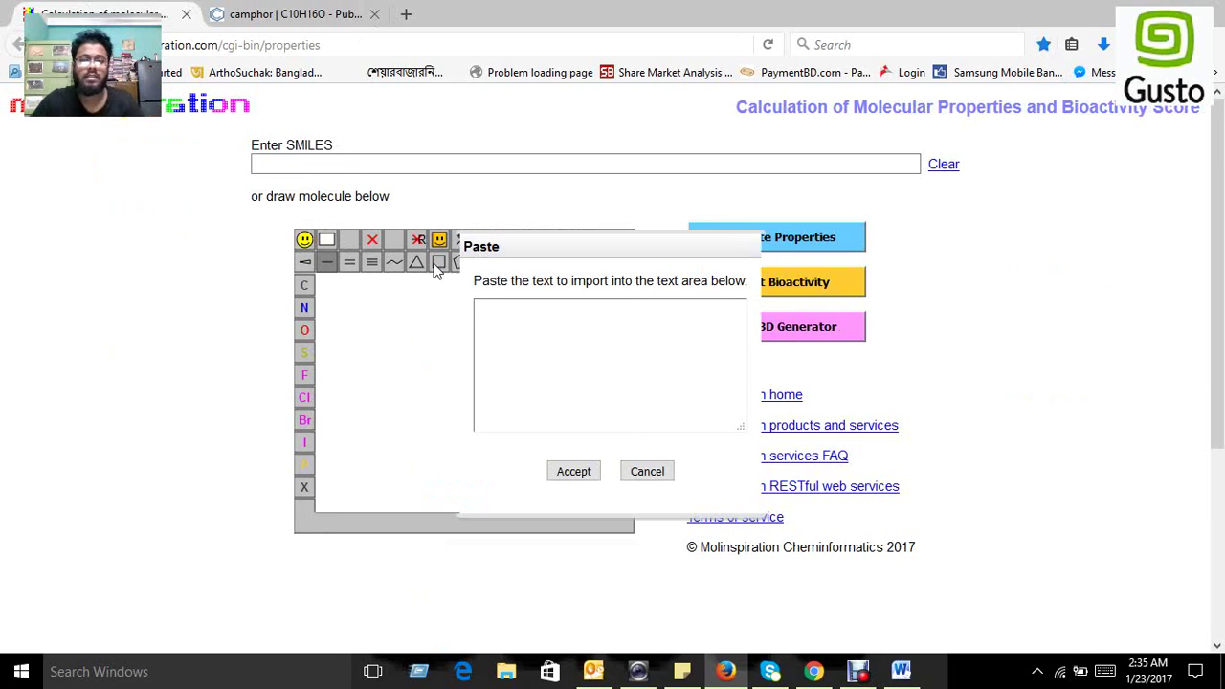
click(754, 246)
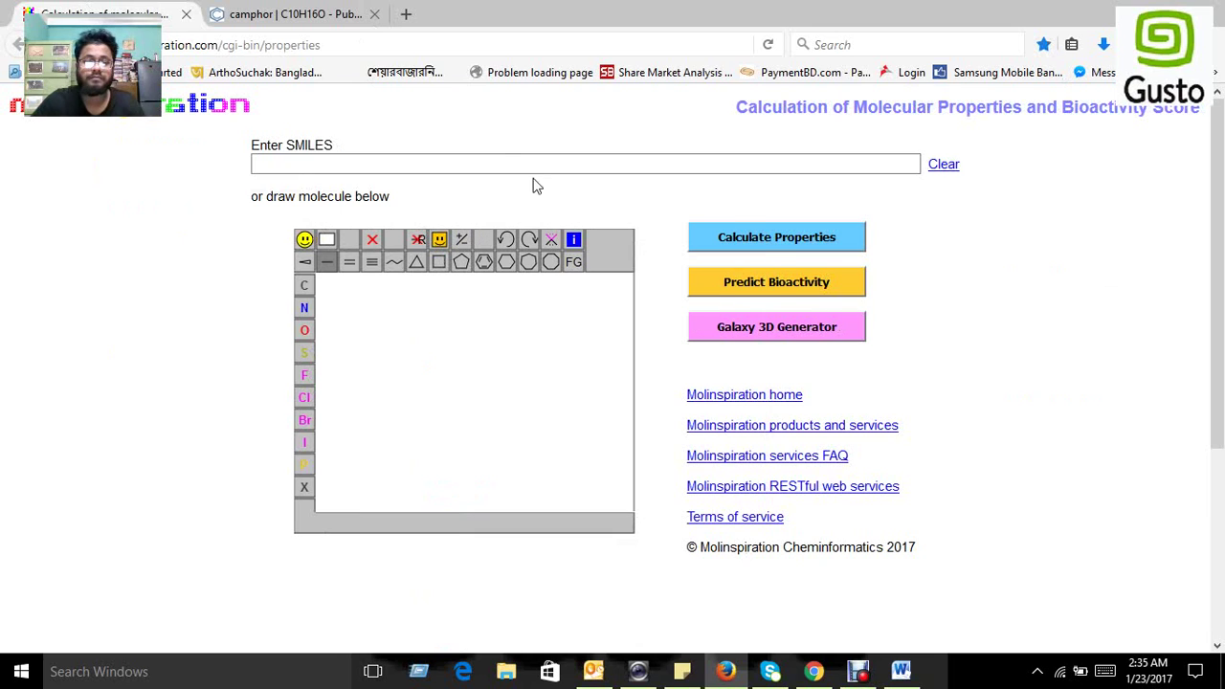
right_click(507, 169)
click(561, 244)
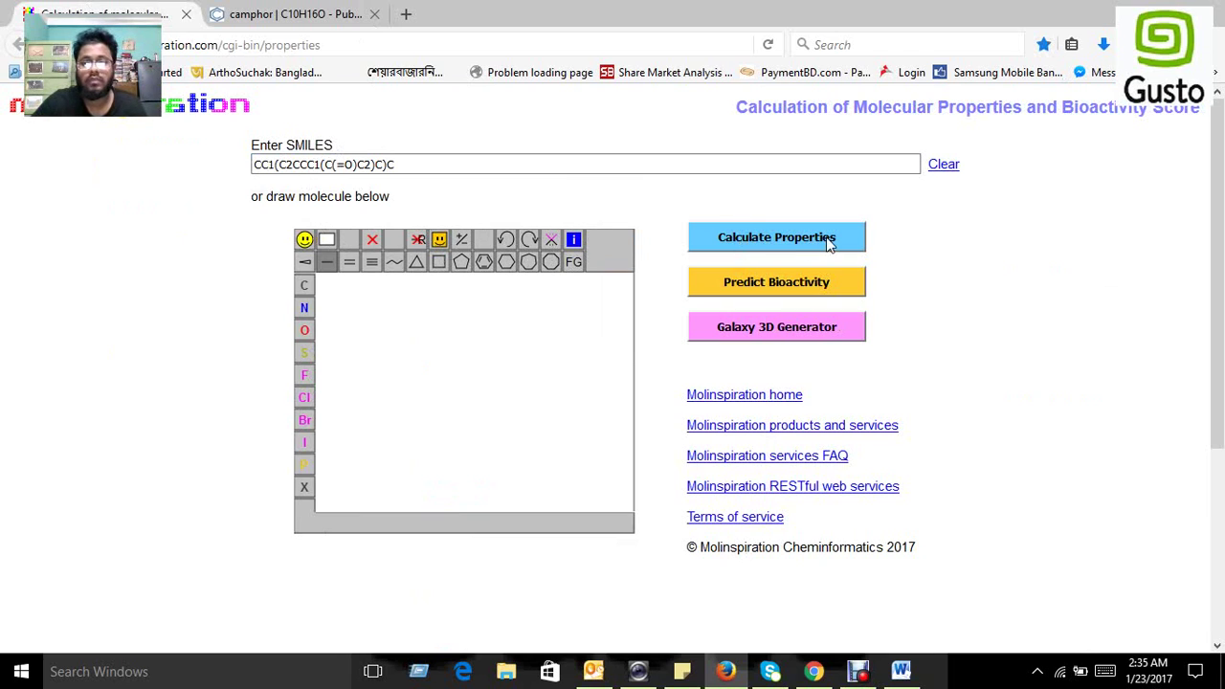
click(772, 241)
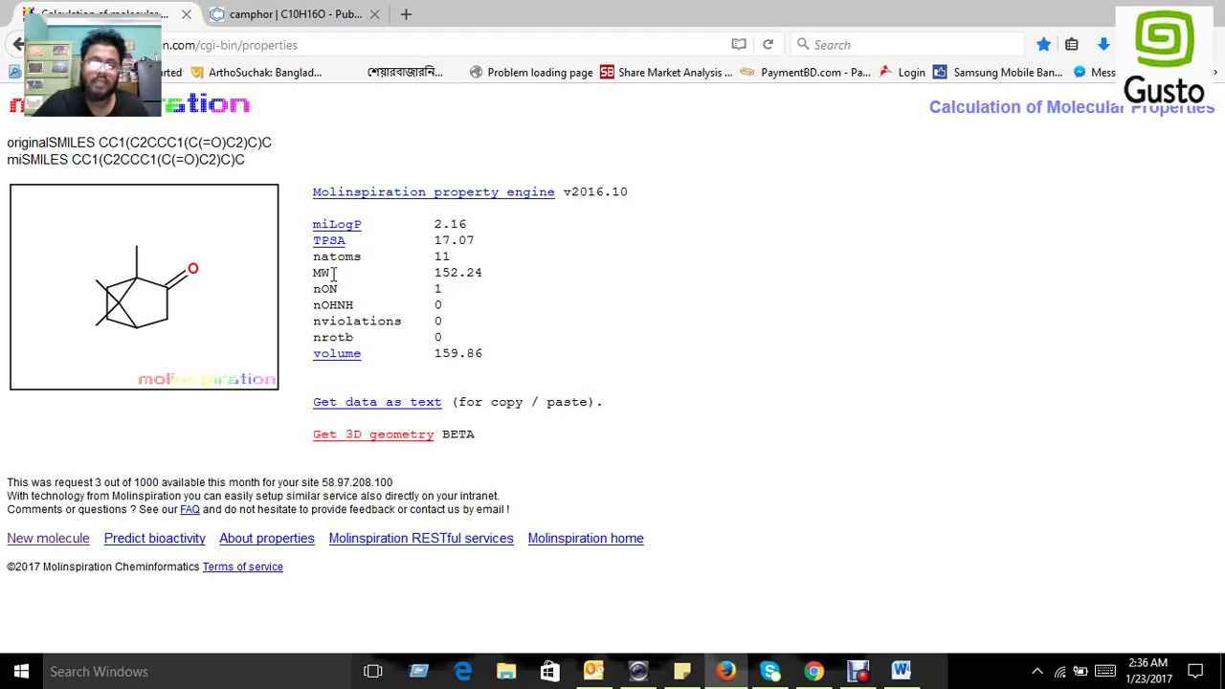
drag(333, 274, 314, 275)
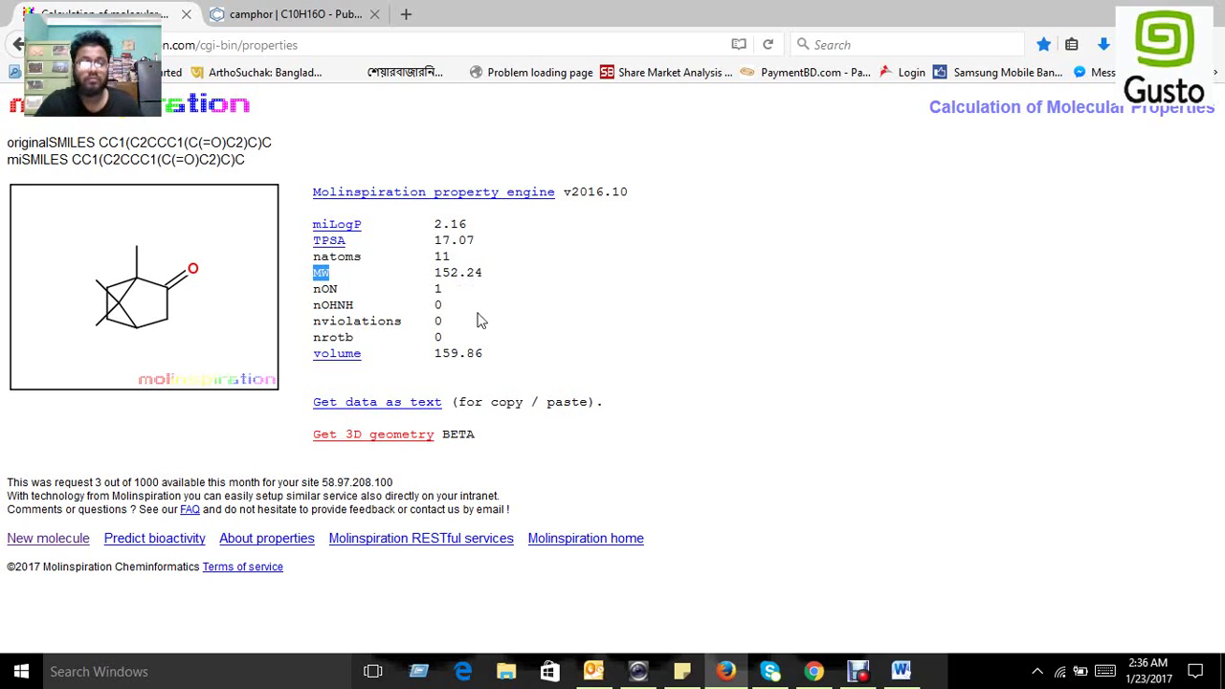
click(900, 673)
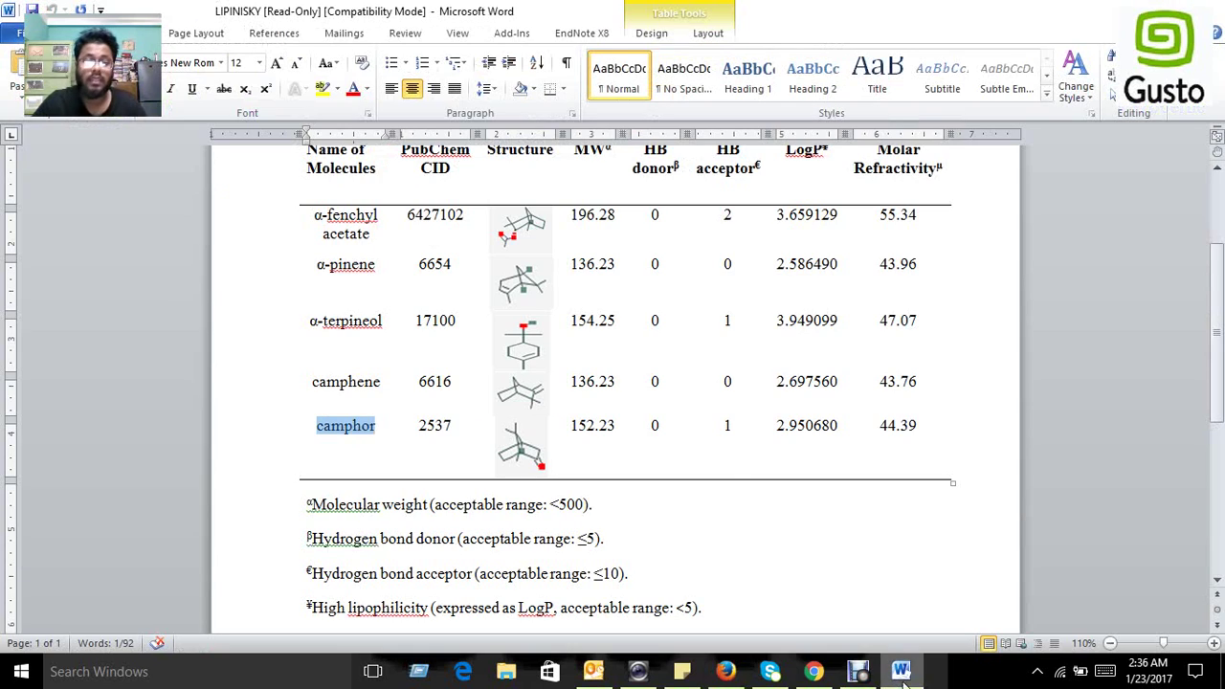
click(669, 432)
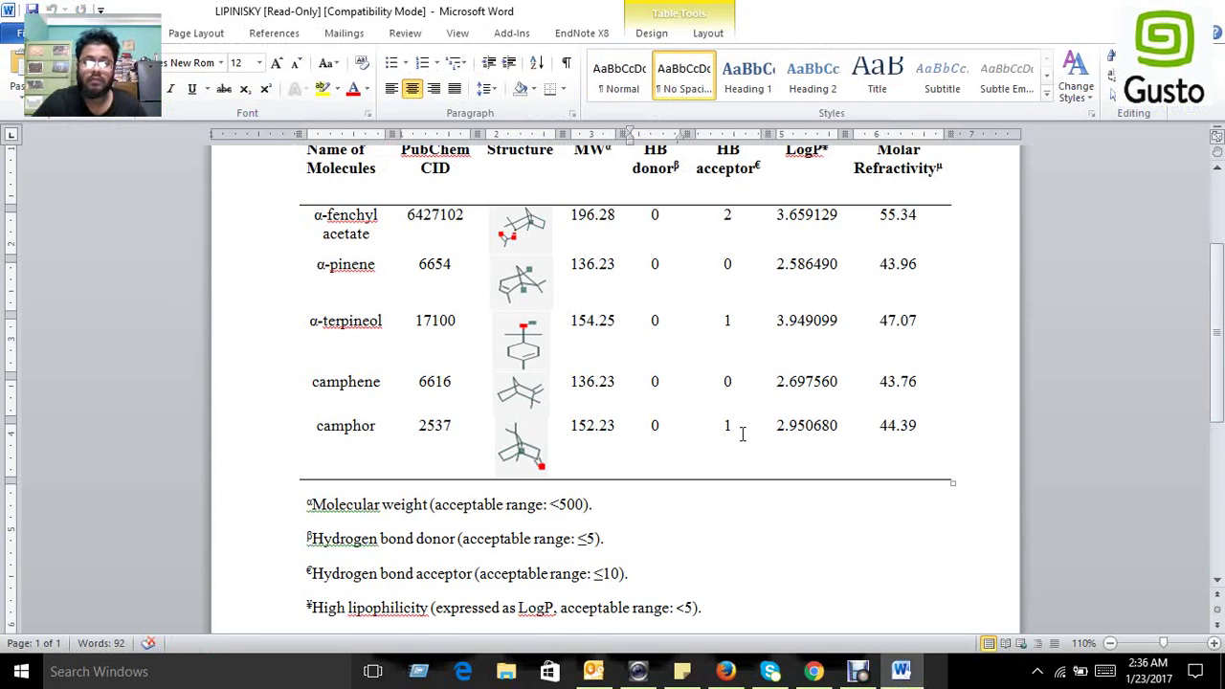
scroll(739, 436, up, 2)
click(733, 520)
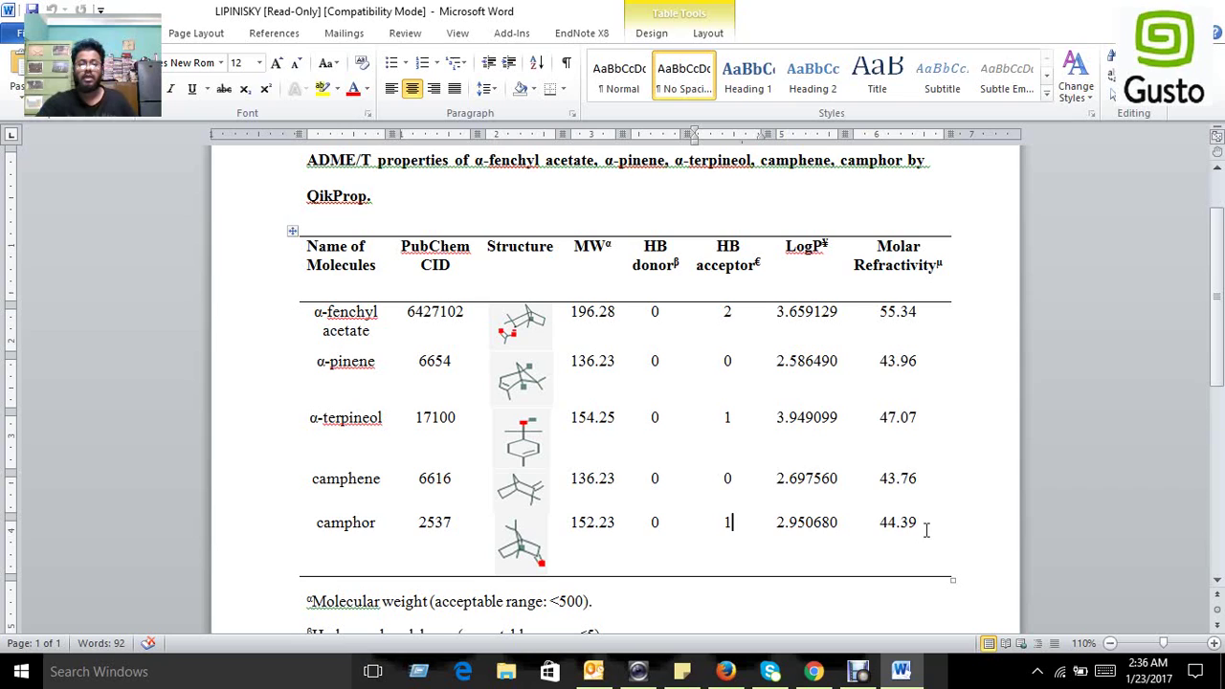
drag(927, 527, 453, 518)
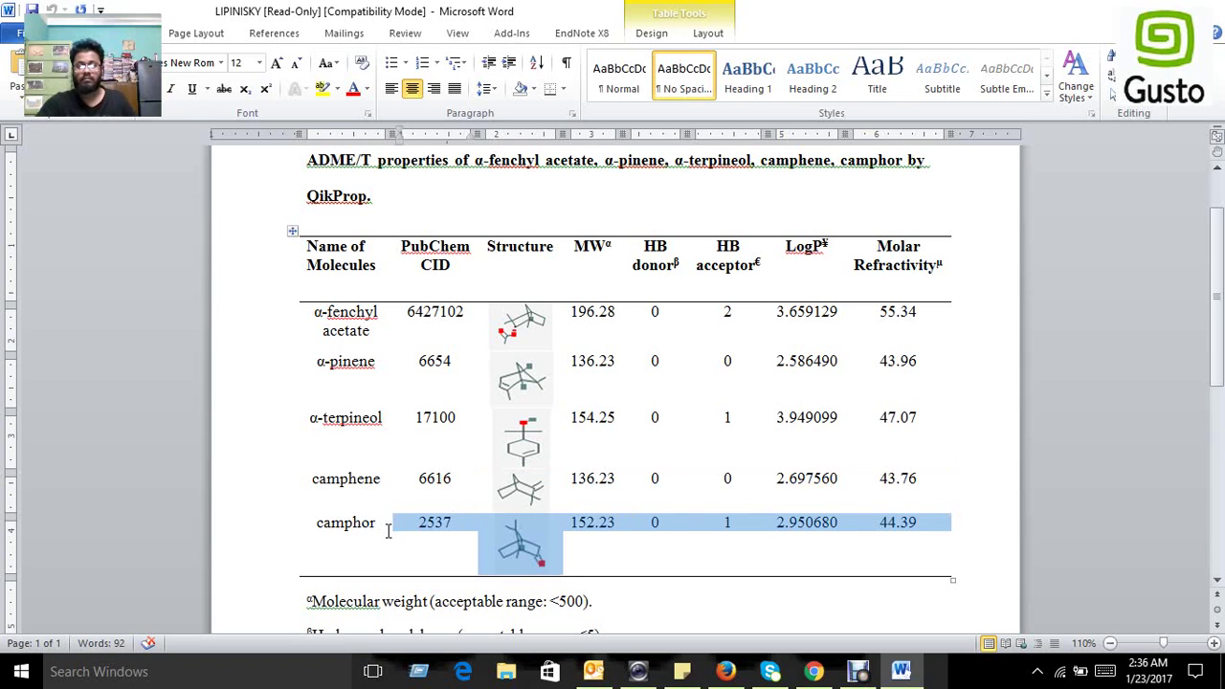
click(624, 542)
scroll(626, 544, down, 3)
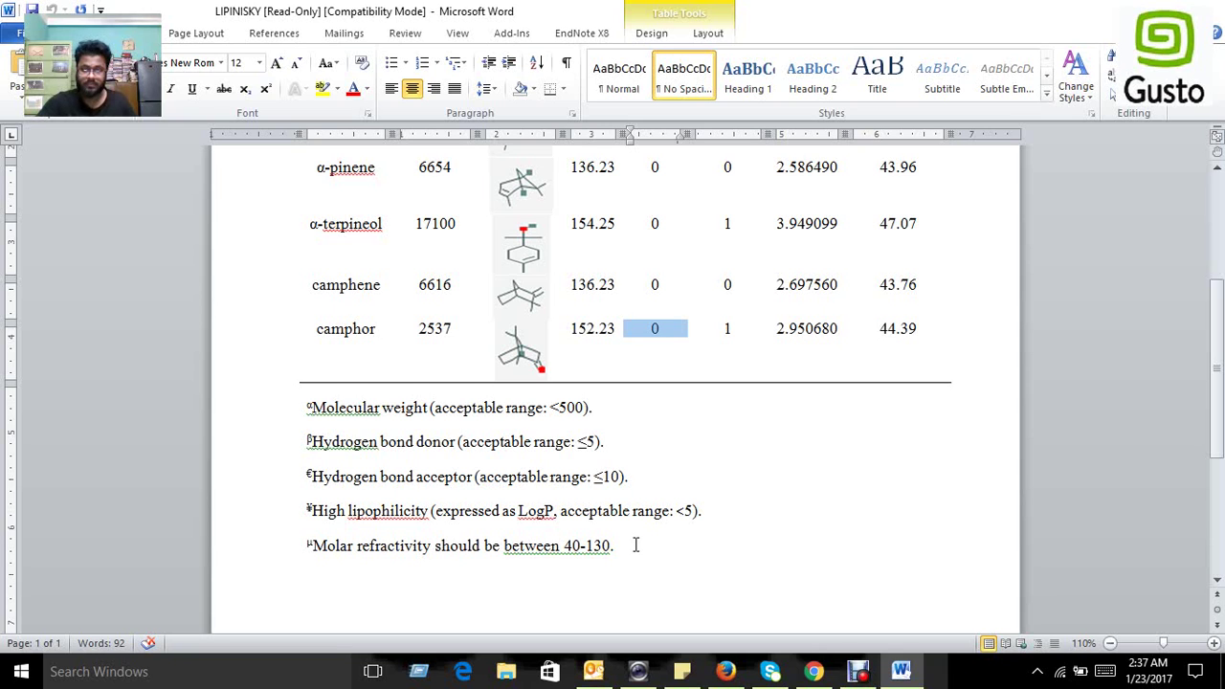
click(904, 672)
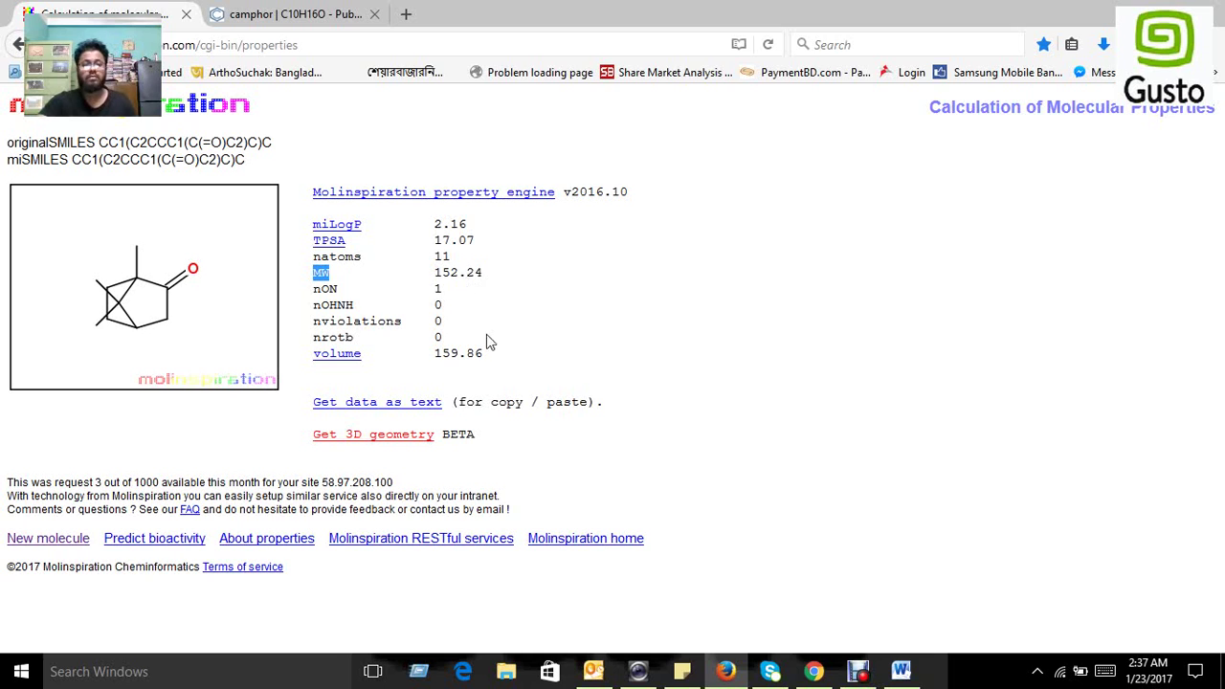
- Predict camphor's bioactivity (GPCR ligand −0.79, kinase inhibitor −2.12) and return to the Word table
click(190, 546)
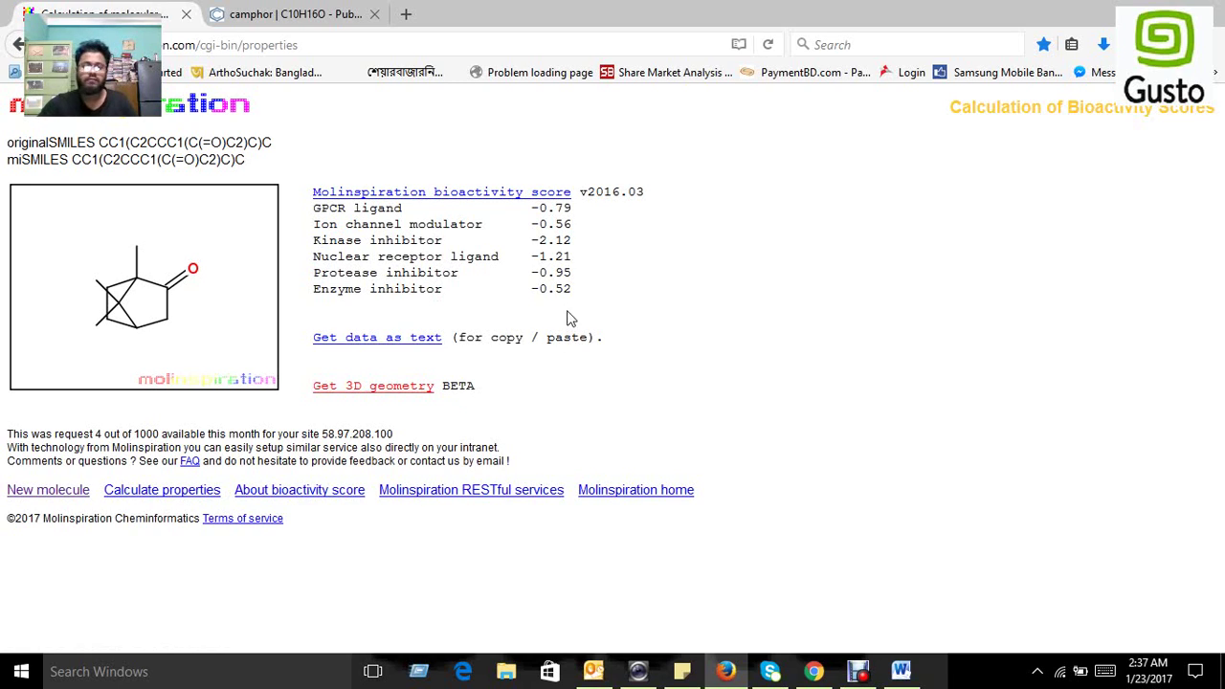
drag(571, 288, 313, 214)
click(848, 371)
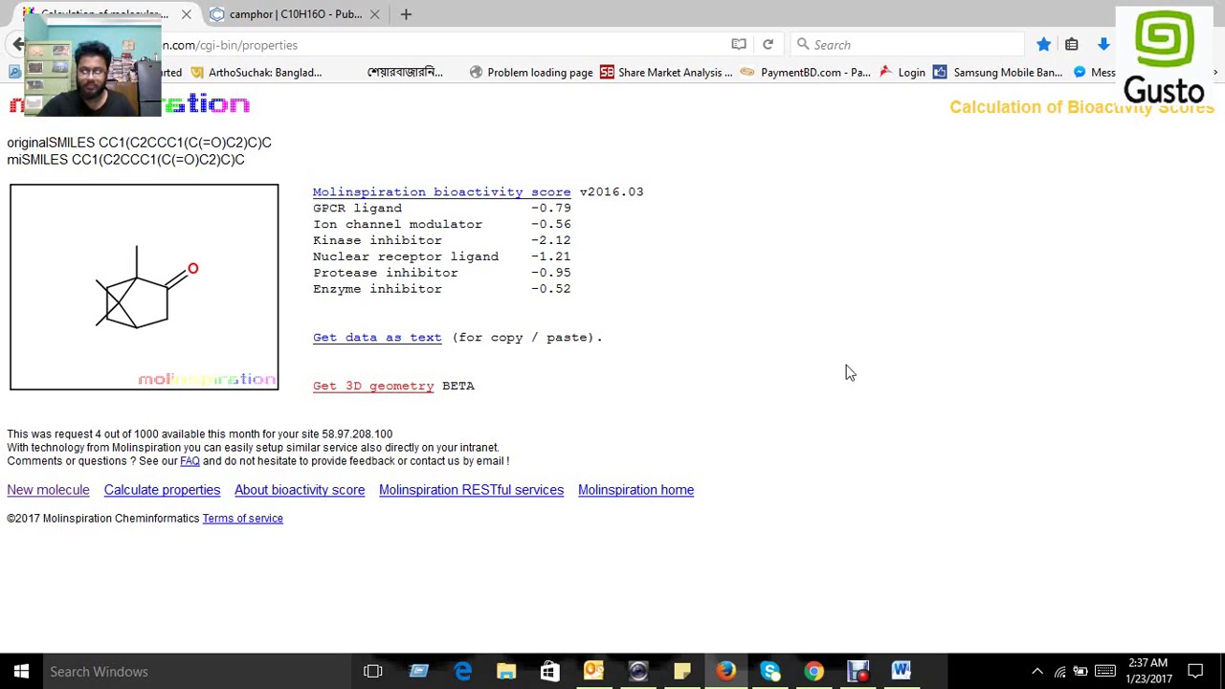
click(902, 672)
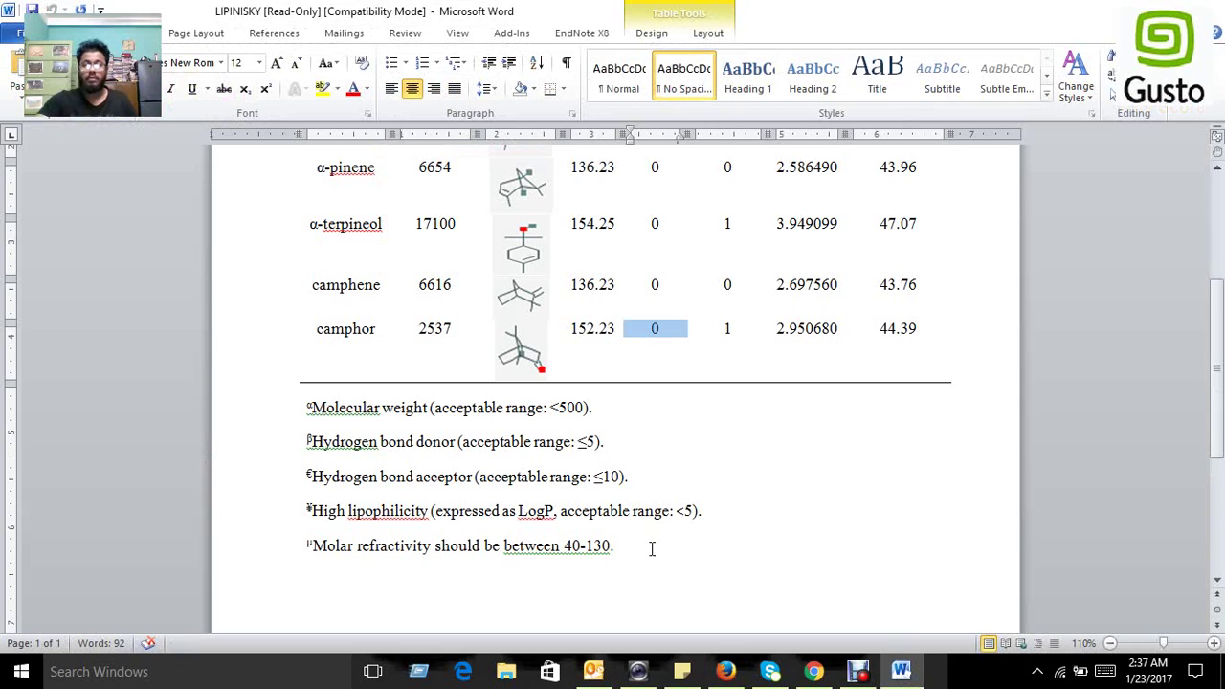
- Review the five footnoted Lipinski acceptable-range lines under the table
click(652, 547)
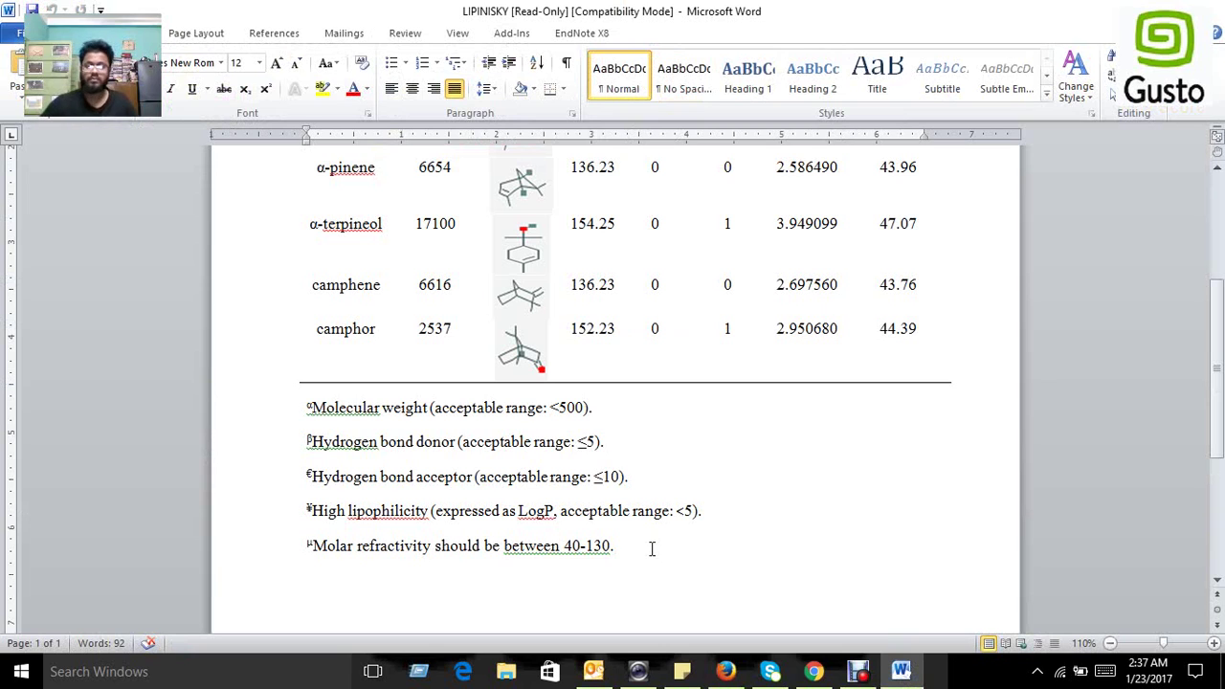
drag(645, 552, 300, 422)
click(406, 442)
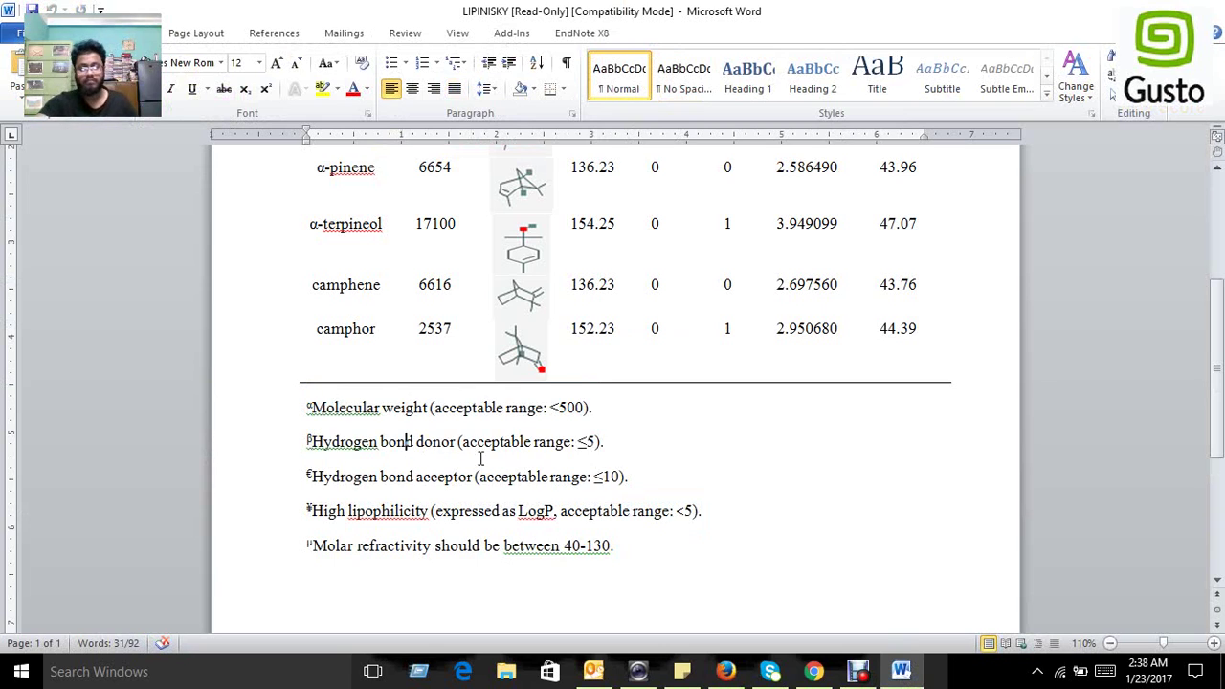
drag(620, 543, 300, 421)
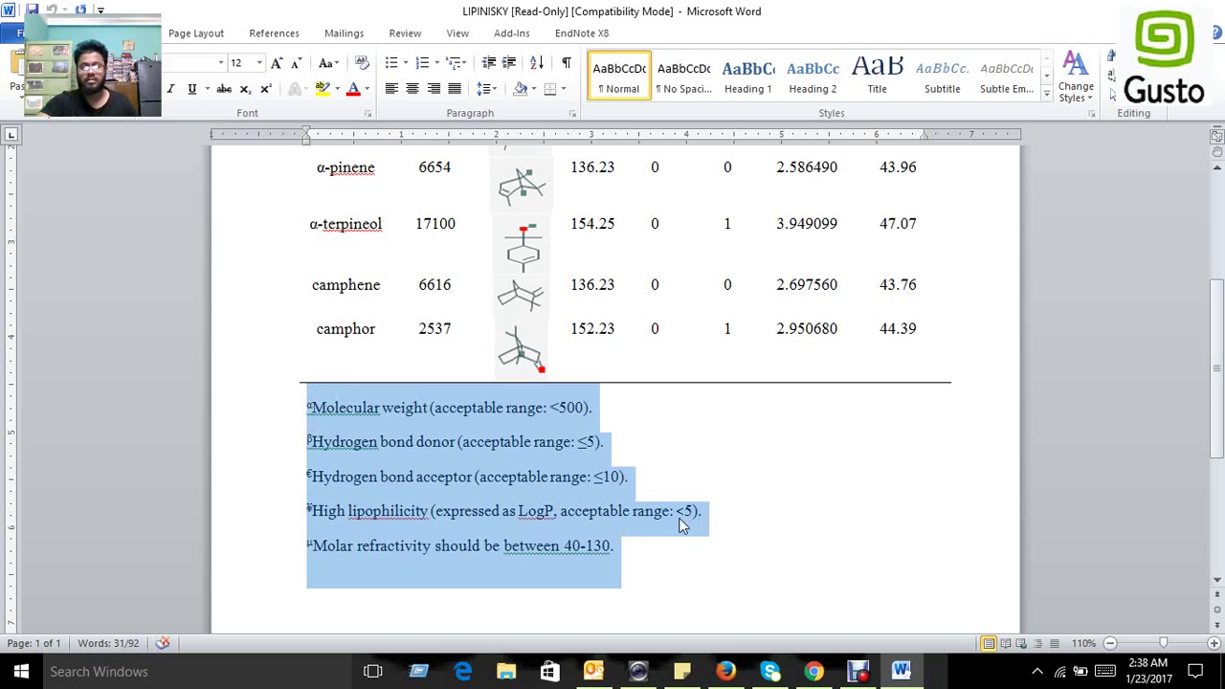
click(730, 492)
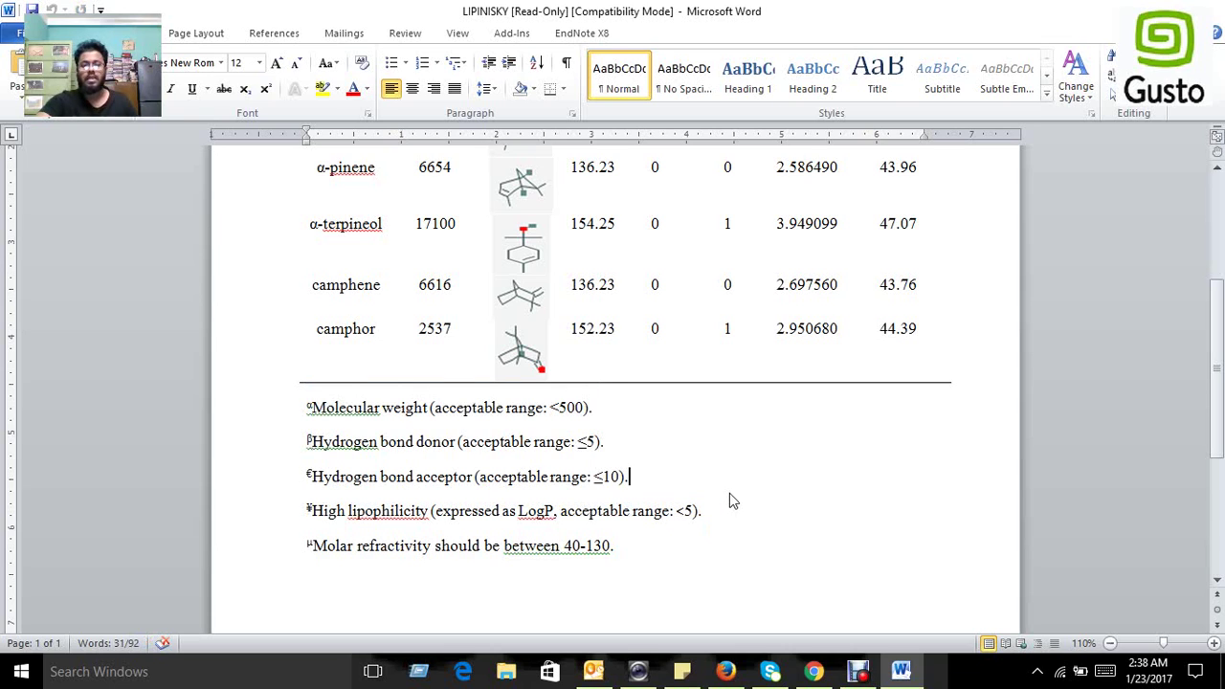
- Check camphor's row (MW 152.23, 0 donors, 1 acceptor, MR 44.39), then switch to Debut
drag(922, 343, 346, 343)
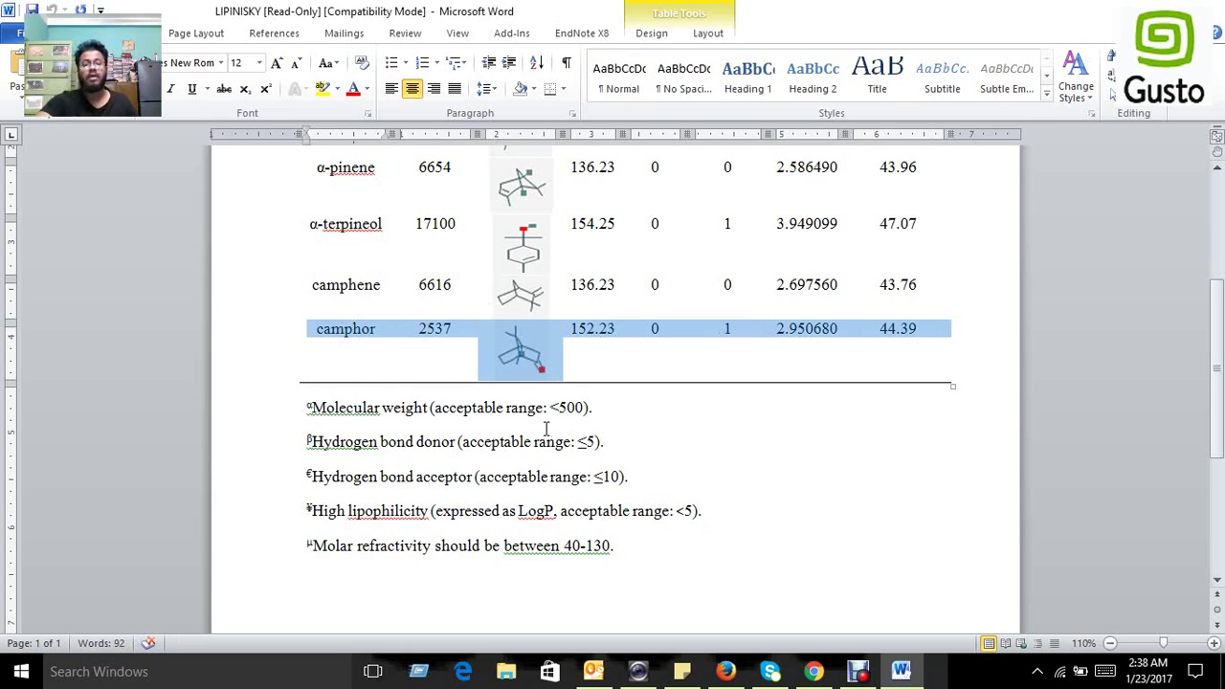
click(606, 471)
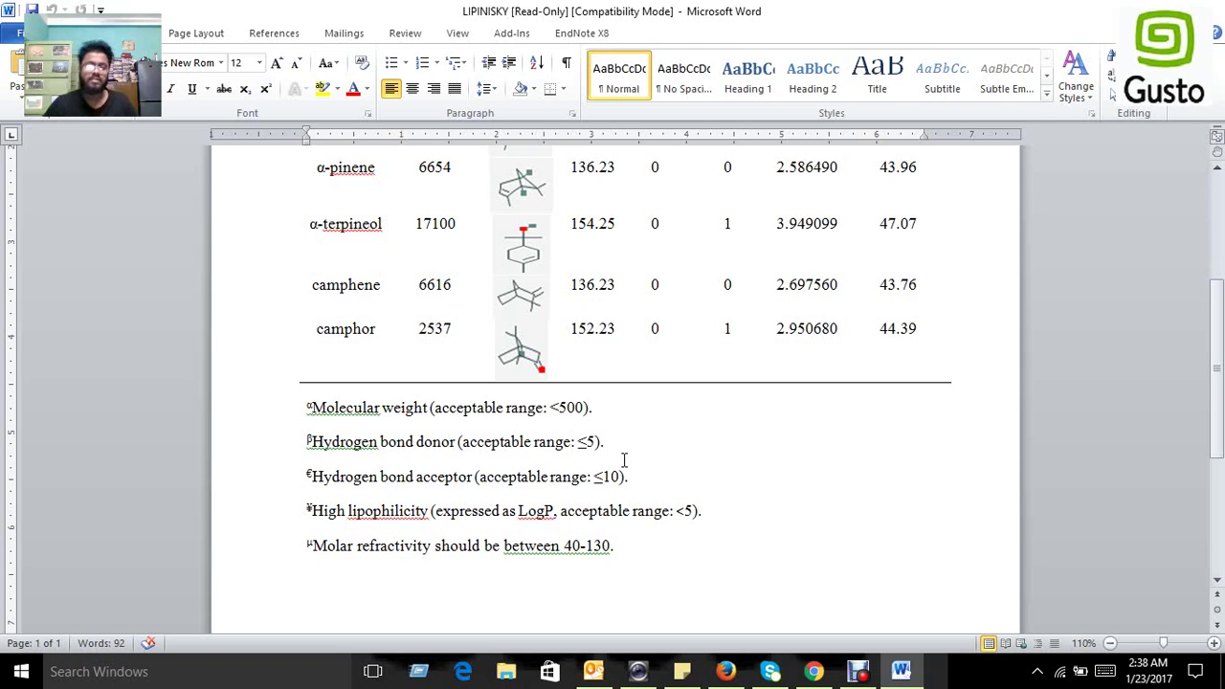
click(857, 670)
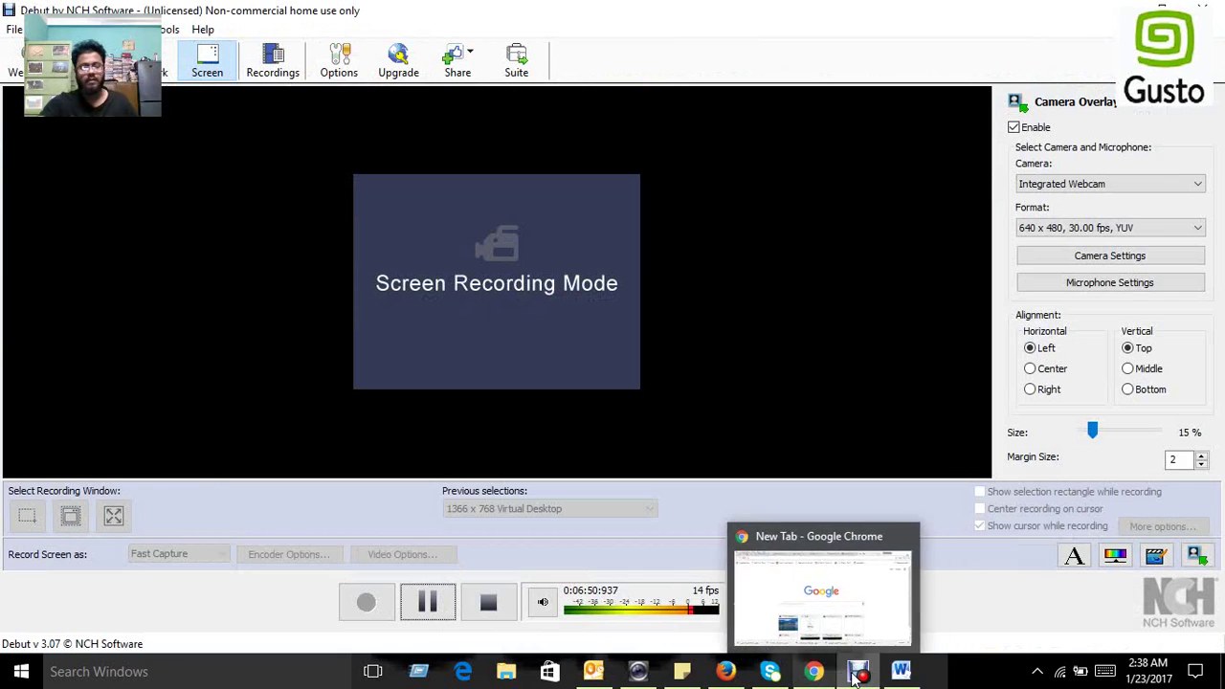
mouse_move(857, 673)
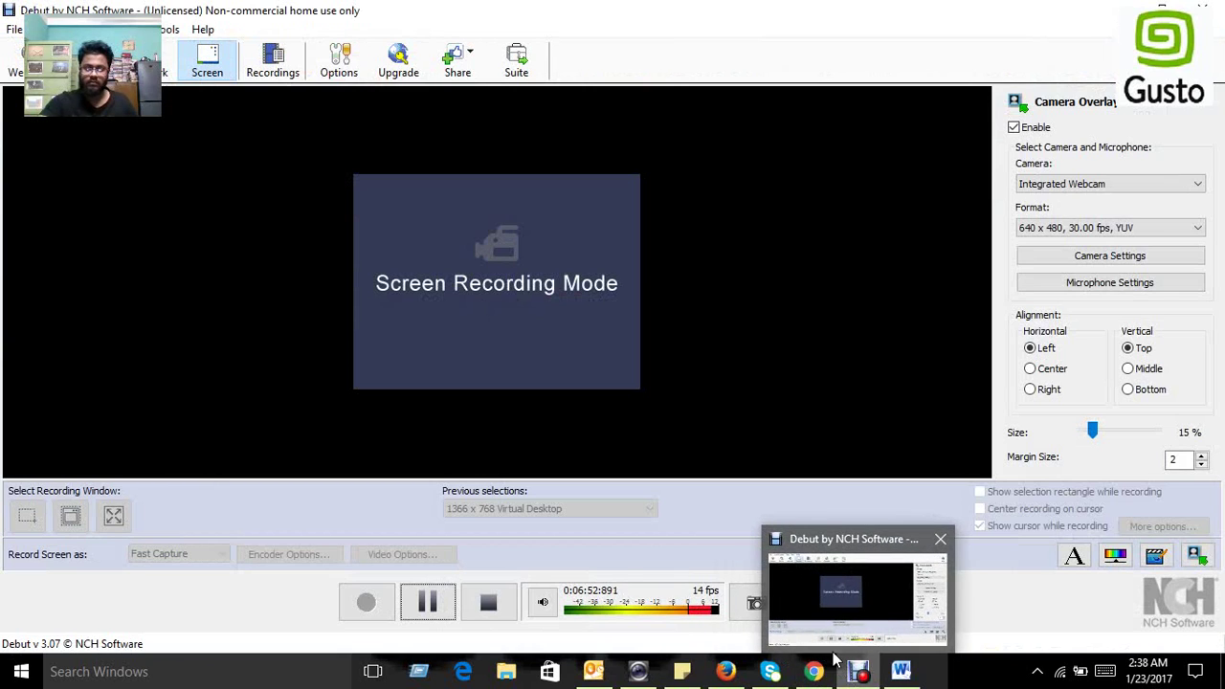